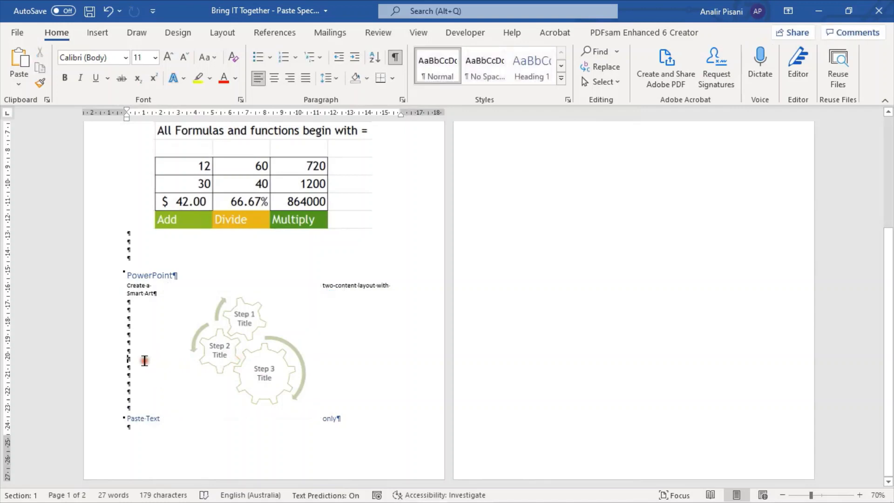
Move the SmartArt gears picture down below the "Create a two content layout with Smart Art" line
left_click(225, 357)
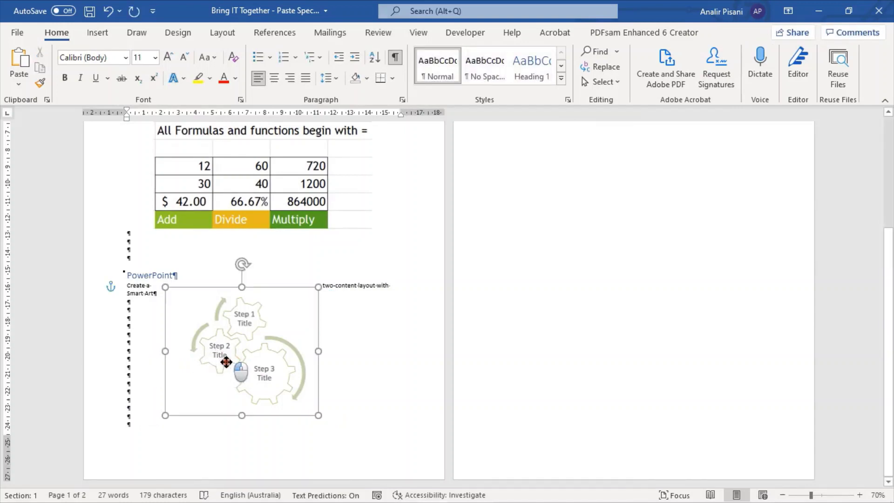
left_click_drag(225, 357, 223, 382)
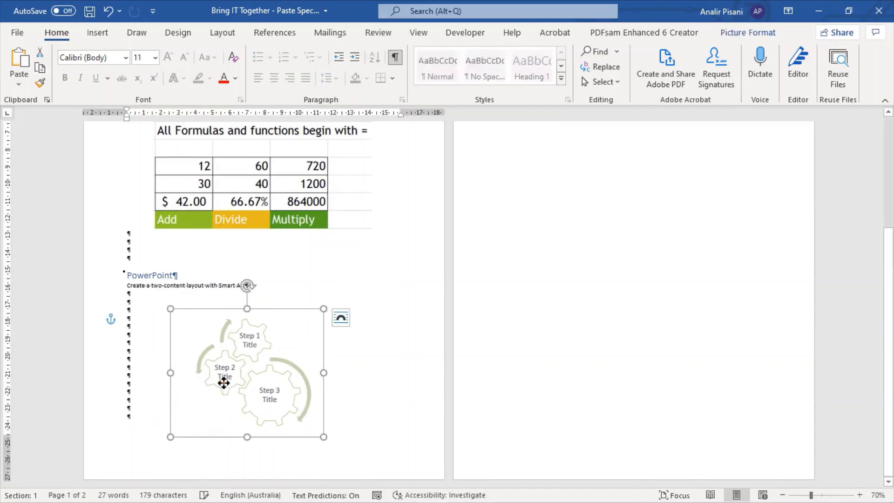
scroll(582, 303, "up", 5)
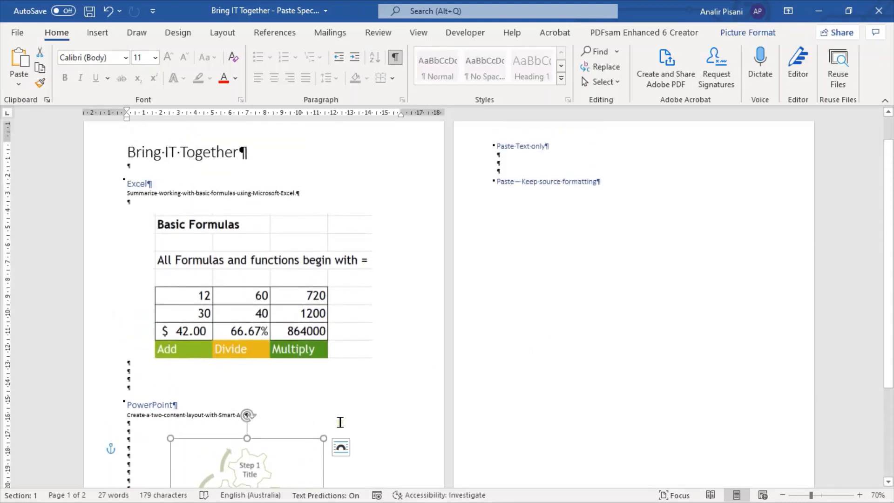
scroll(370, 404, "down", 5)
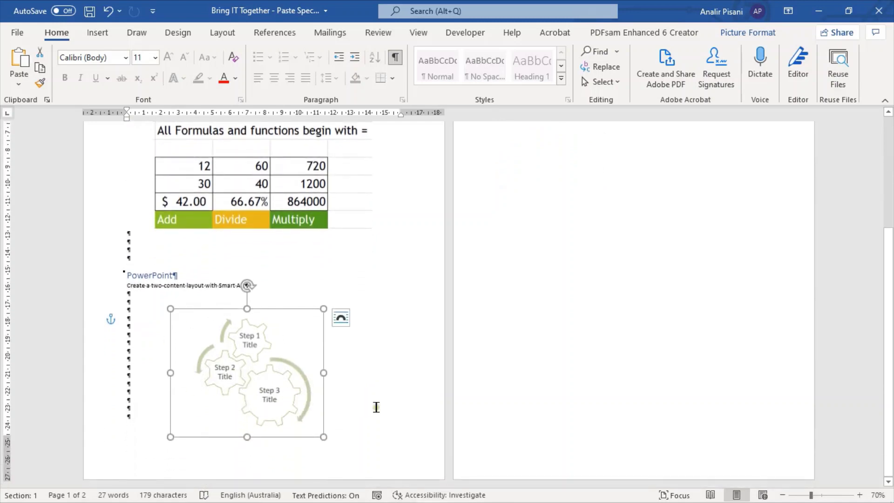
Add seven blank paragraphs after the "Paste – Keep source formatting" heading on page 2
scroll(411, 391, "up", 1)
scroll(411, 391, "up", 6)
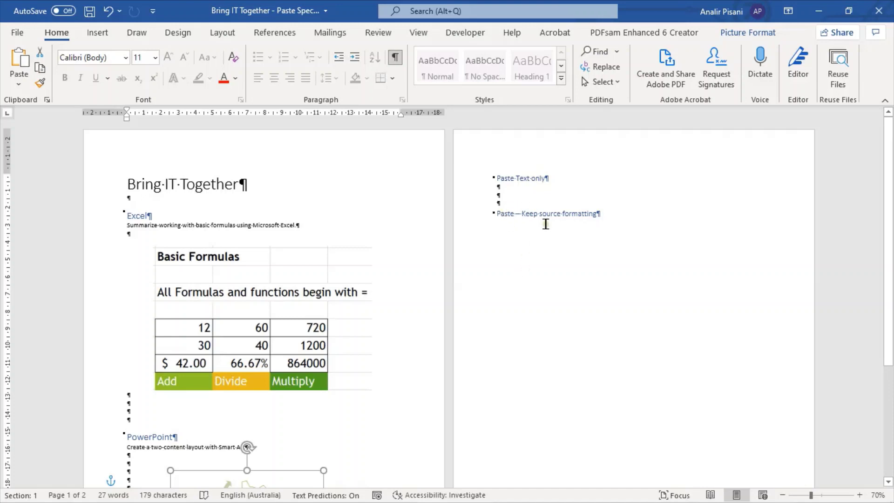
left_click(618, 217)
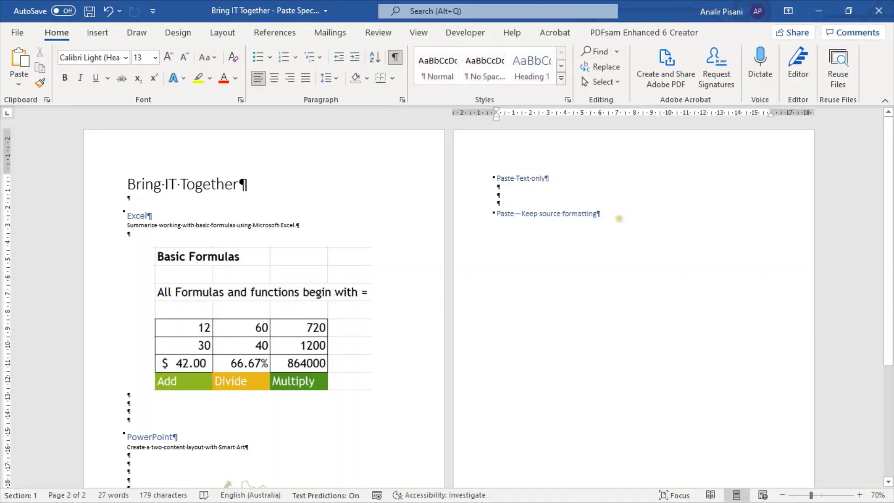
key("Return")
key("Return")
key("Return")
key("Return")
key("Return")
key("Return")
key("Return")
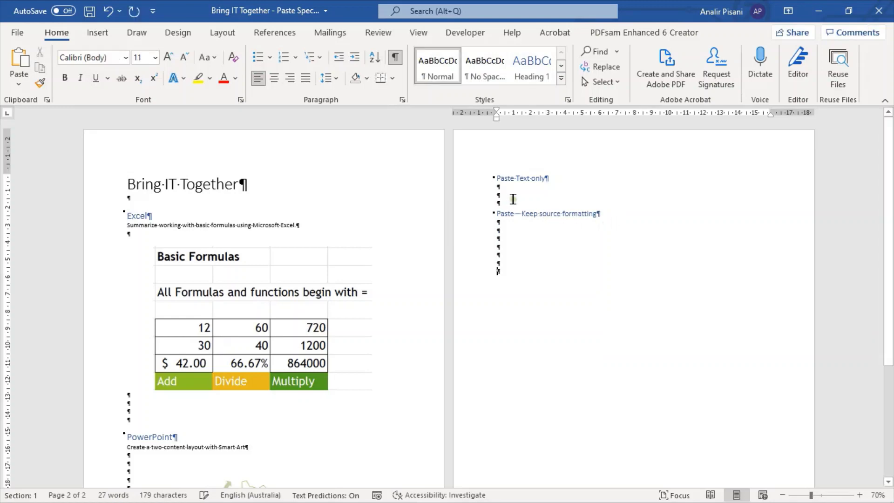
Insert six more blank paragraphs under the "Paste Text only" heading
left_click(513, 199)
key("Return")
key("Return")
key("Return")
key("Return")
key("Return")
key("Return")
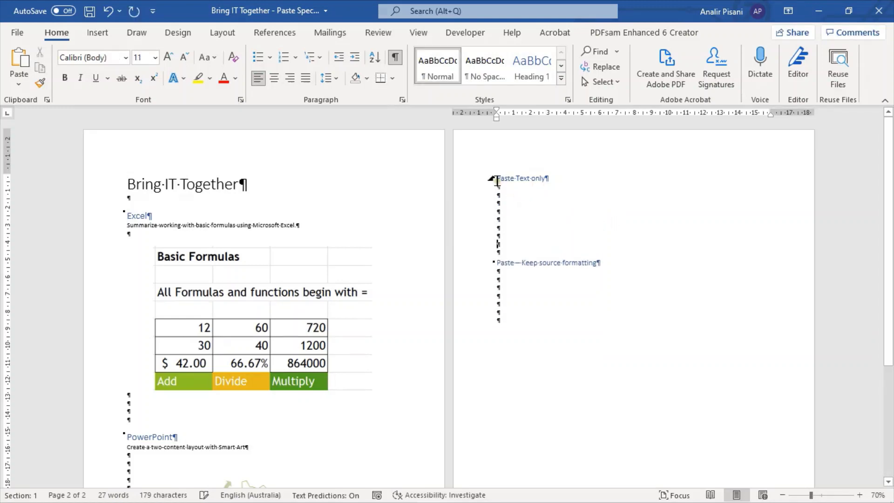
Switch to Presentation3 in PowerPoint and copy the three bullet points beside the SmartArt on slide 5
mouse_move(489, 498)
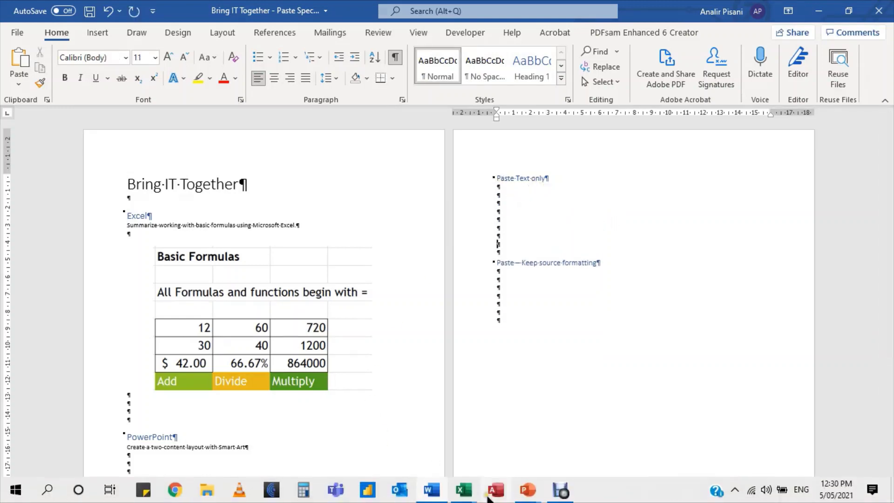
mouse_move(536, 498)
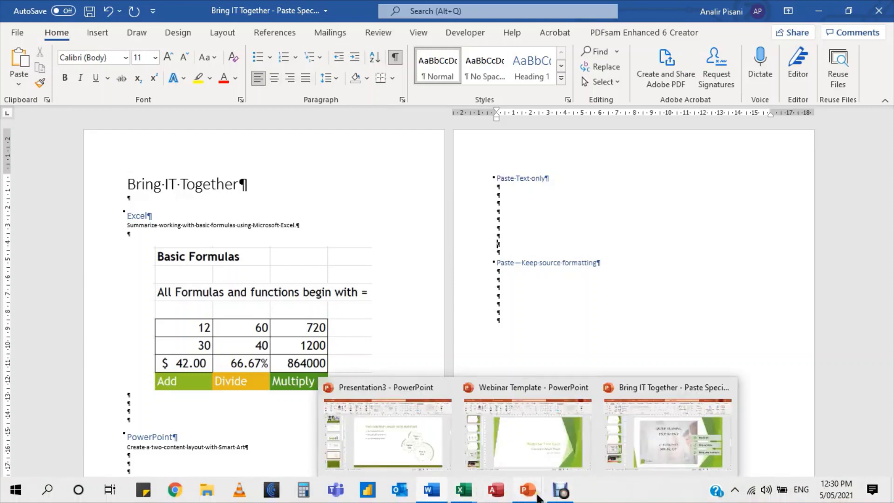
left_click(418, 439)
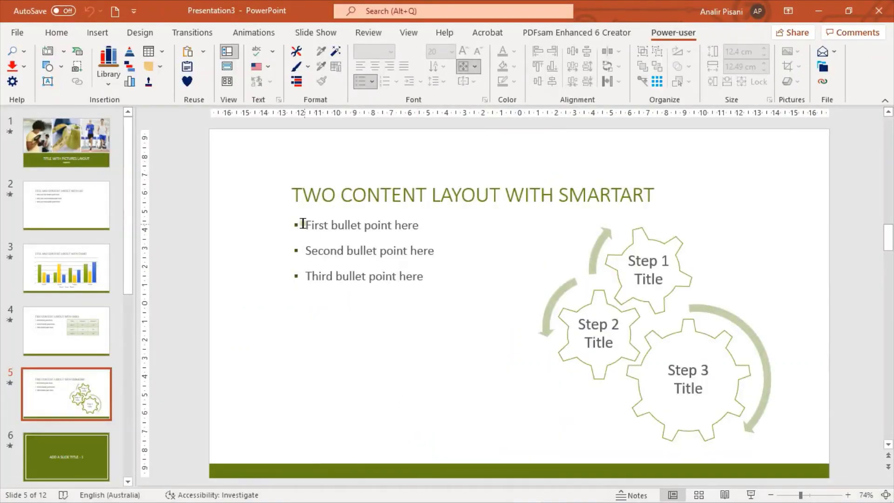
left_click_drag(305, 225, 430, 277)
key("ctrl+c")
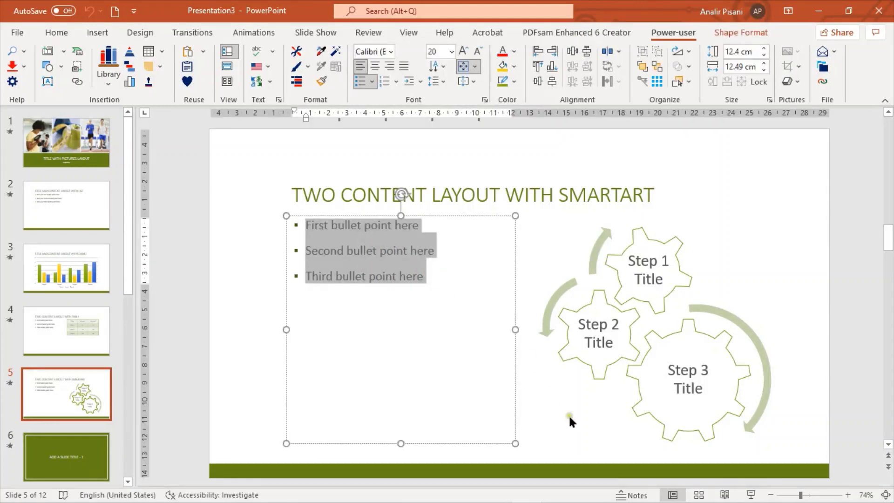
Switch back to the Word document and paste the three bullet points under the "Paste Text only" heading
mouse_move(454, 501)
left_click(431, 490)
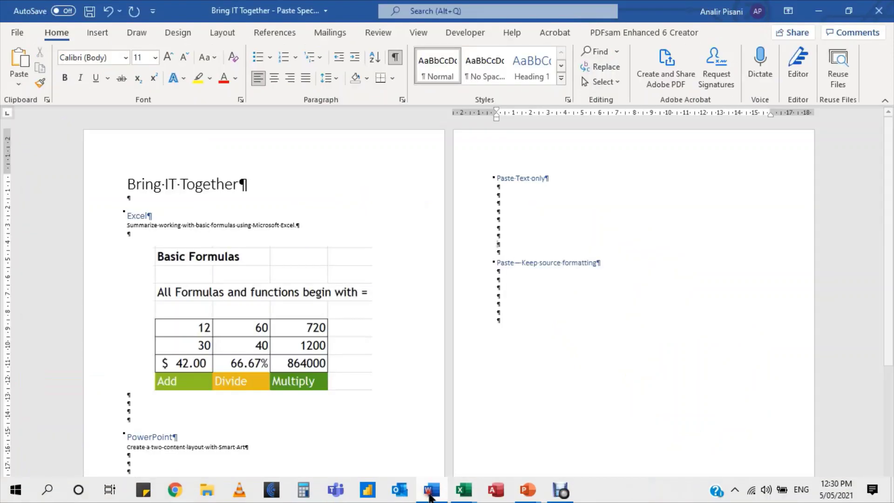
left_click(506, 193)
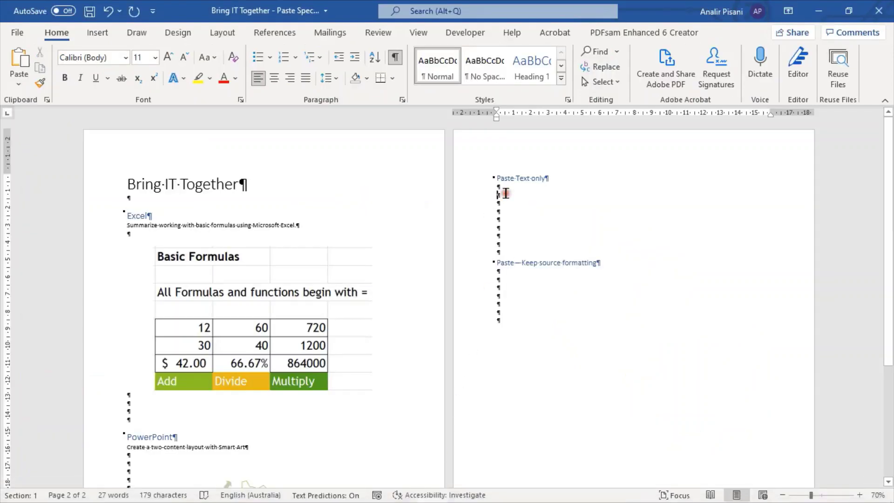
key("ctrl+v")
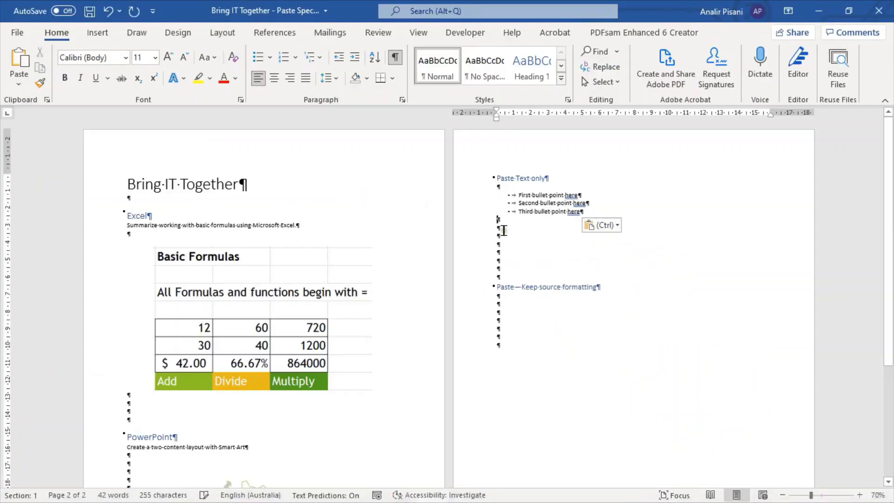
Change the paste option of the pasted bullet points to Keep Source Formatting
scroll(586, 266, "up", 5, "ctrl")
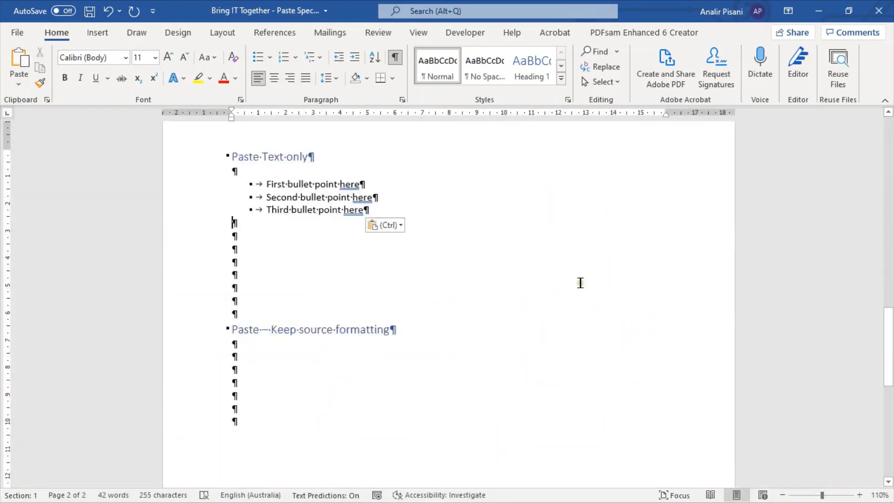
scroll(486, 251, "up", 8, "ctrl")
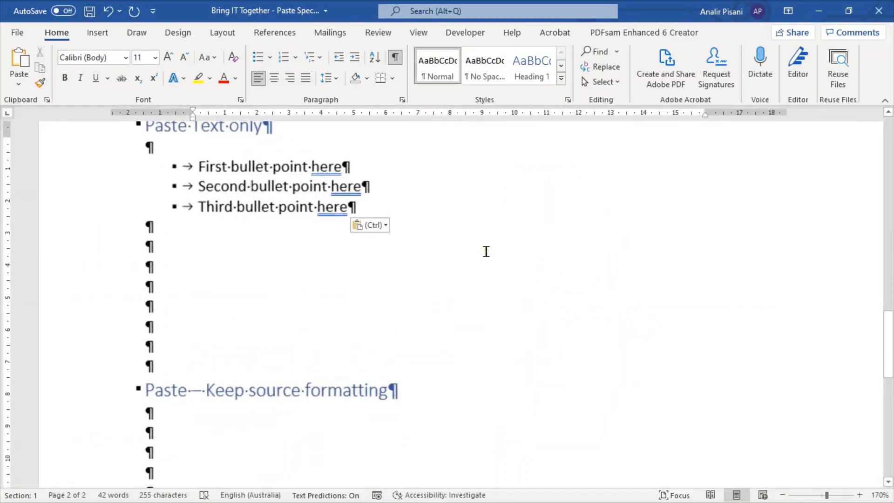
scroll(507, 258, "up", 4)
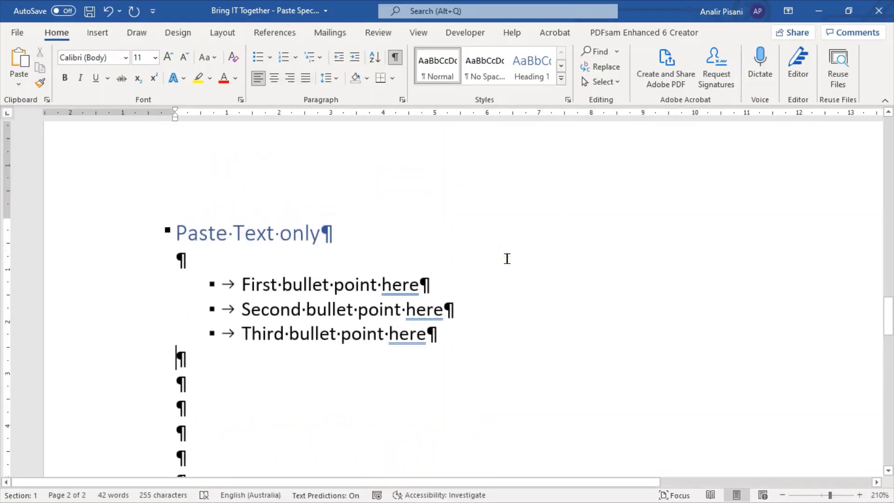
left_click(454, 420)
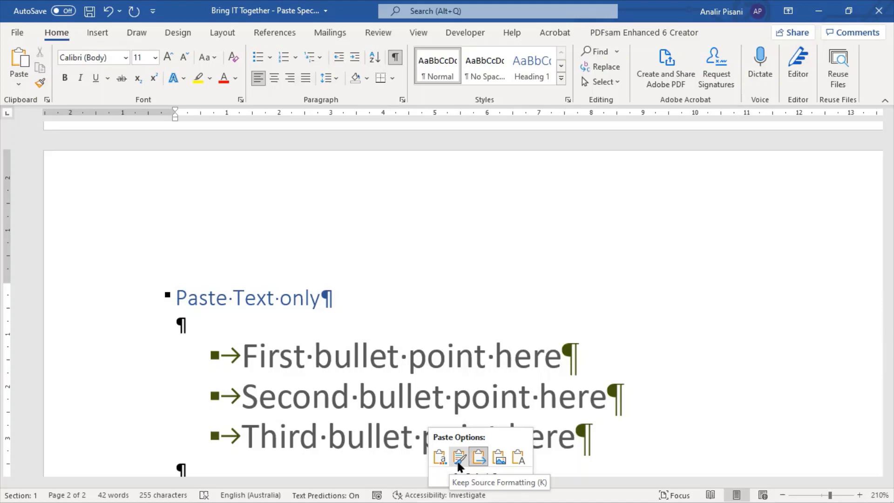
left_click(457, 457)
Paste the bullet points again below the formatted list, leaving a gap, using the Keep Text Only option
scroll(406, 345, "down", 3)
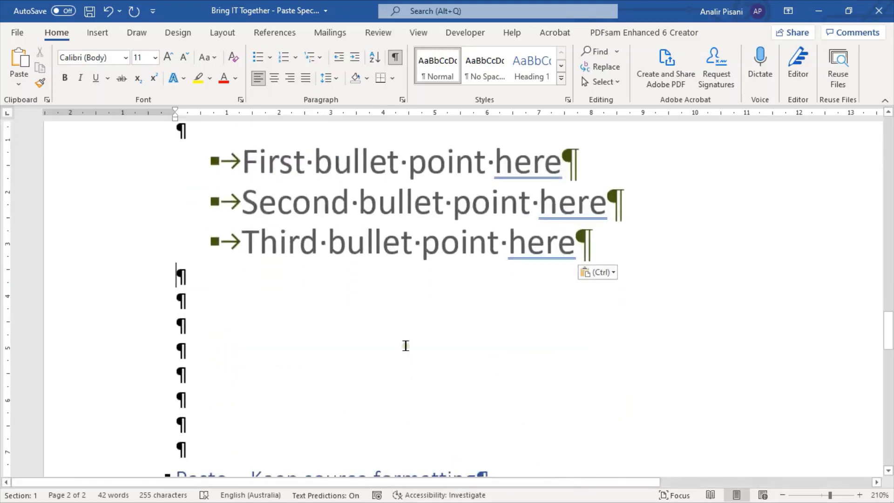
left_click(238, 322)
key("ctrl+v")
left_click(454, 395)
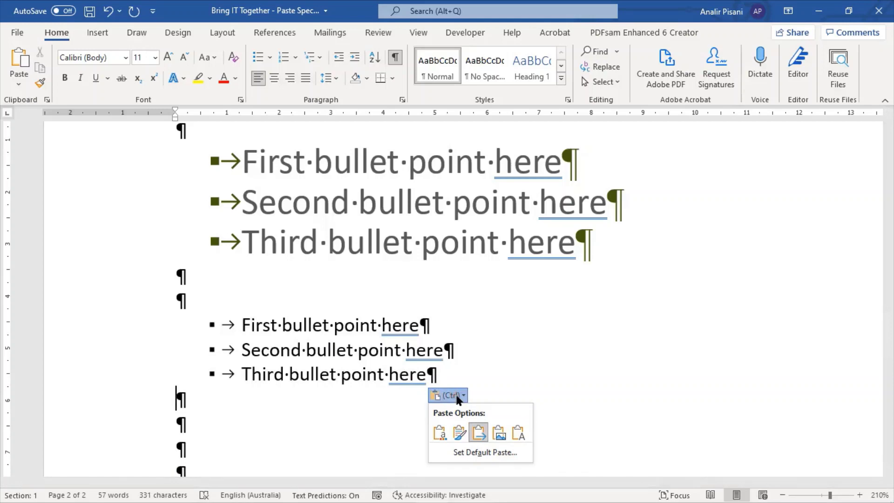
left_click(518, 433)
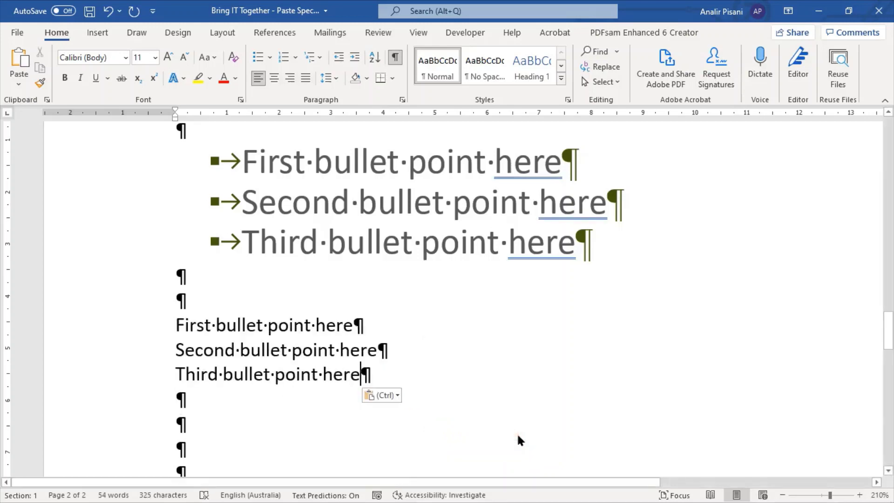
Preview the Keep Source Formatting paste option on the plain-text lines without applying it
left_click(221, 423)
scroll(340, 398, "down", 3)
scroll(340, 397, "down", 1)
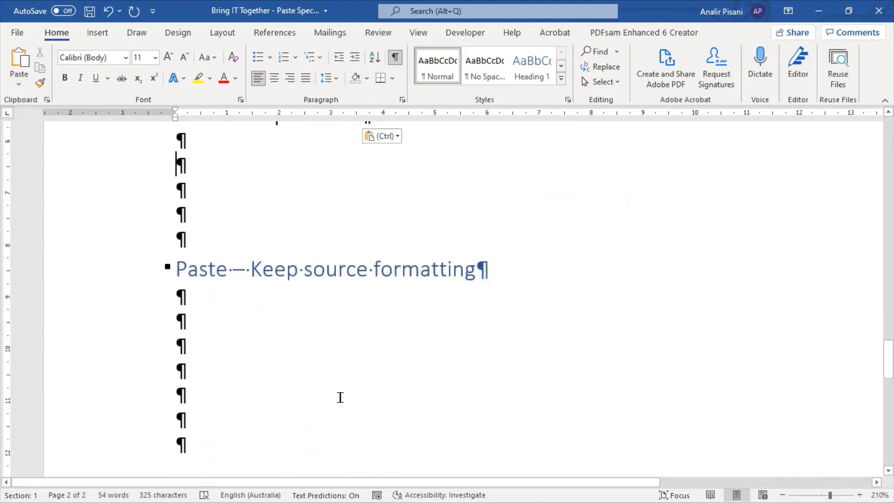
scroll(340, 397, "up", 1)
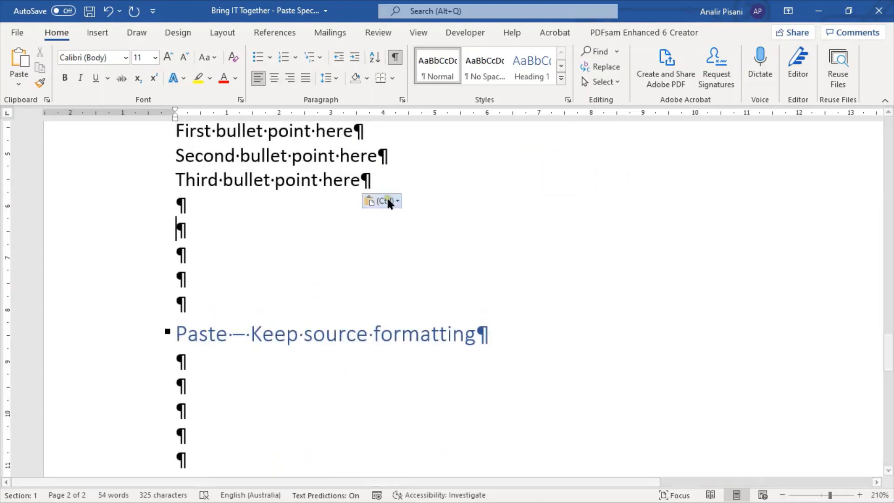
left_click(387, 199)
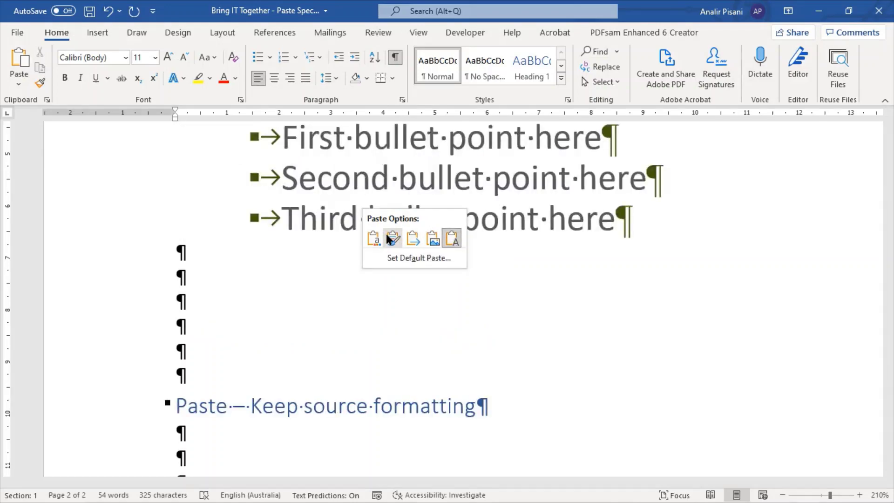
left_click(256, 255)
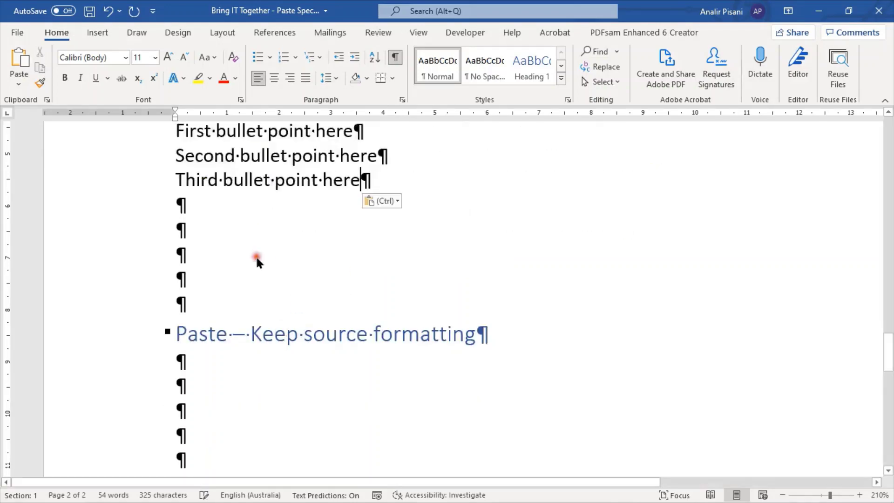
Place the text cursor on the second blank line below the "Paste – Keep source formatting" heading
scroll(257, 258, "down", 3)
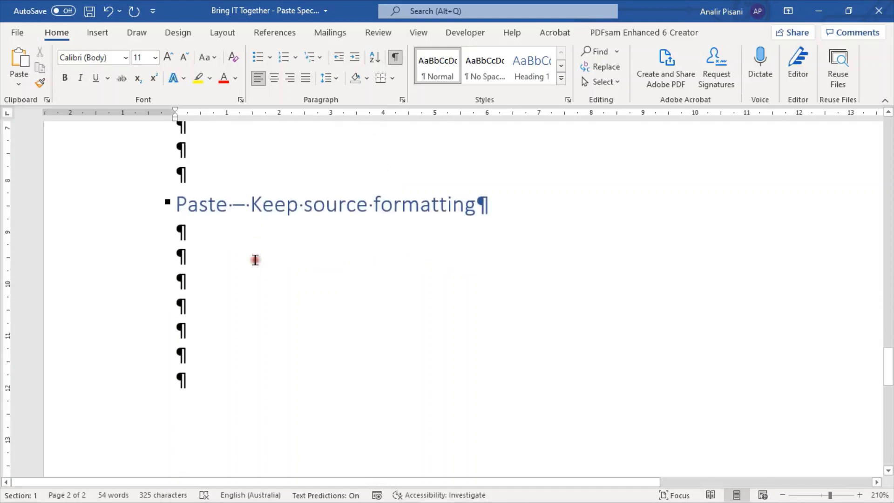
left_click(256, 260)
scroll(255, 260, "down", 7)
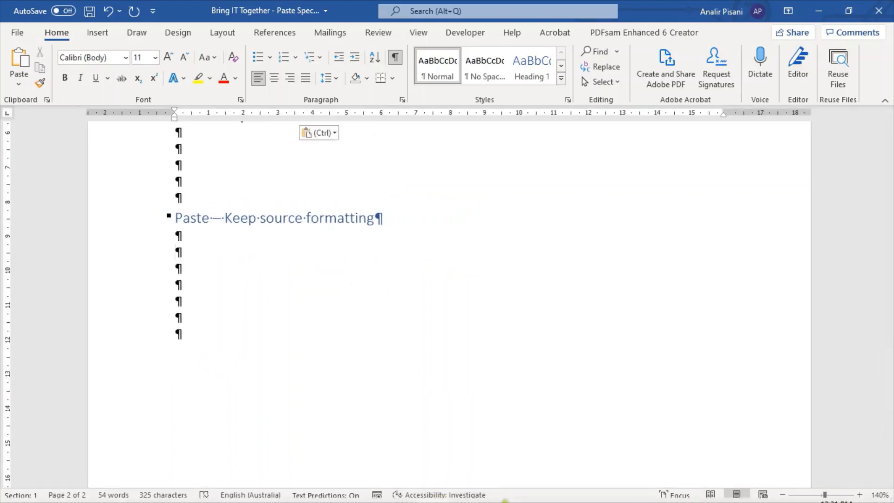
Switch to the "Youtube - videos template" workbook in Excel and examine the formulas in cells F8, G8 and H8
mouse_move(472, 494)
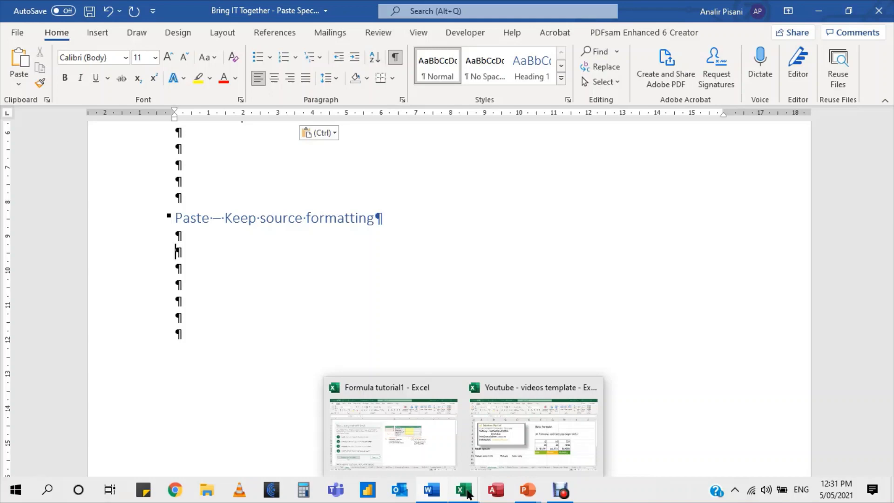
left_click(522, 450)
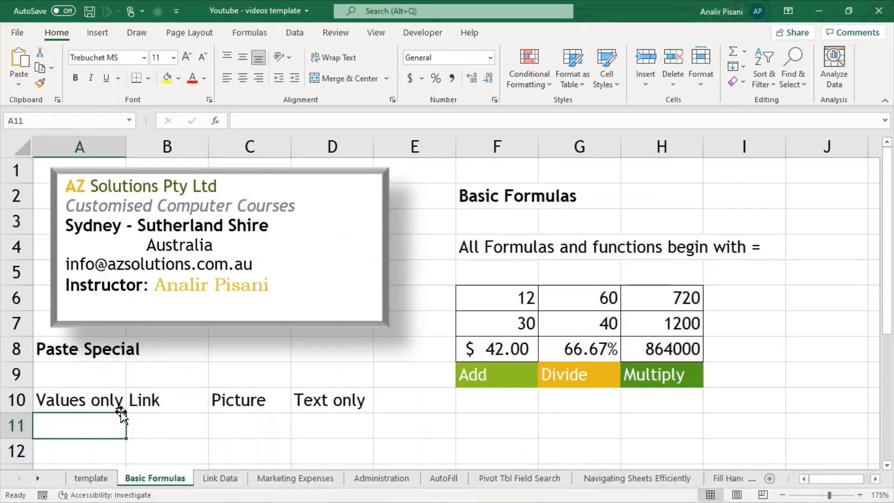
left_click(501, 349)
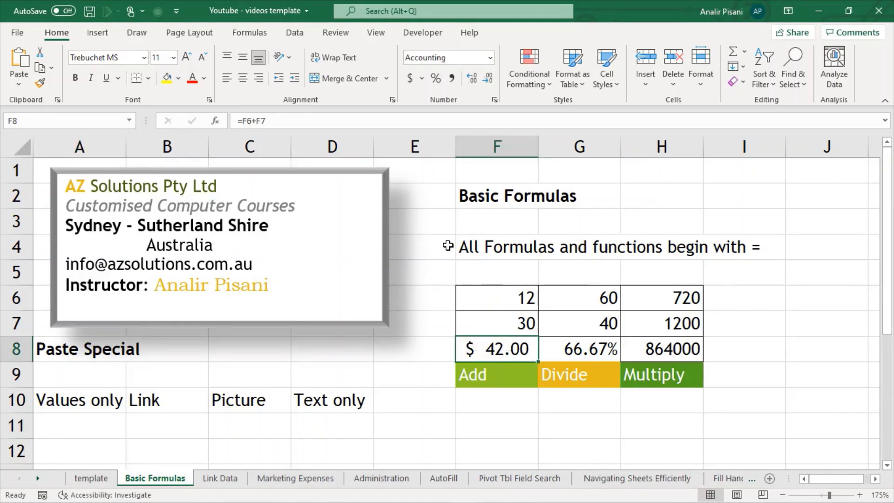
left_click(584, 356)
left_click(650, 349)
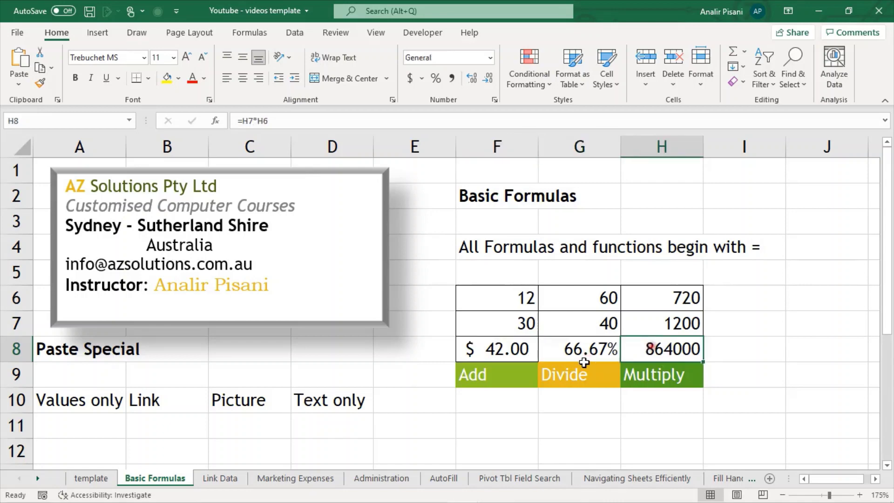
Copy the addition formula in cell F8 and paste it into cell A11 under "Values only"
left_click(489, 354)
key("ctrl+c")
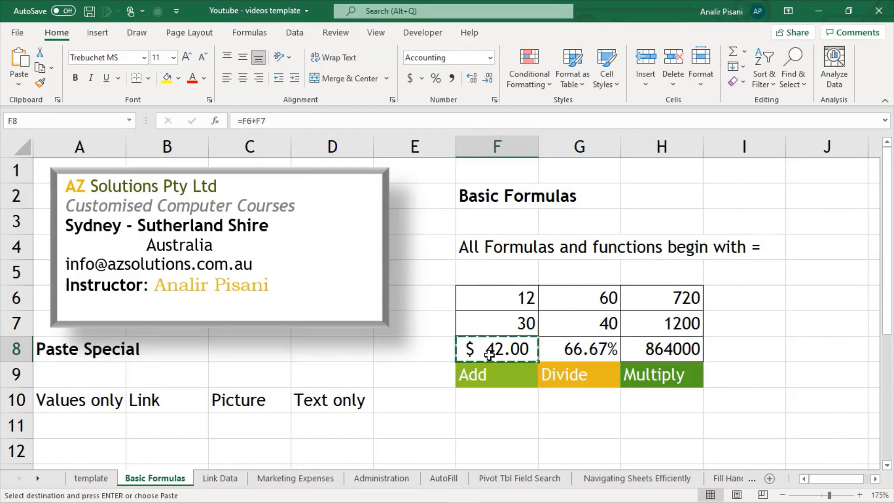
left_click(98, 426)
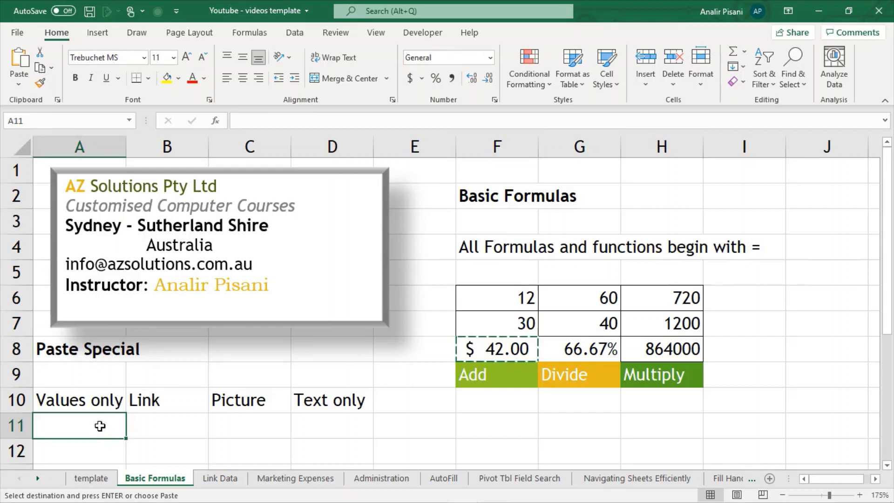
key("ctrl+v")
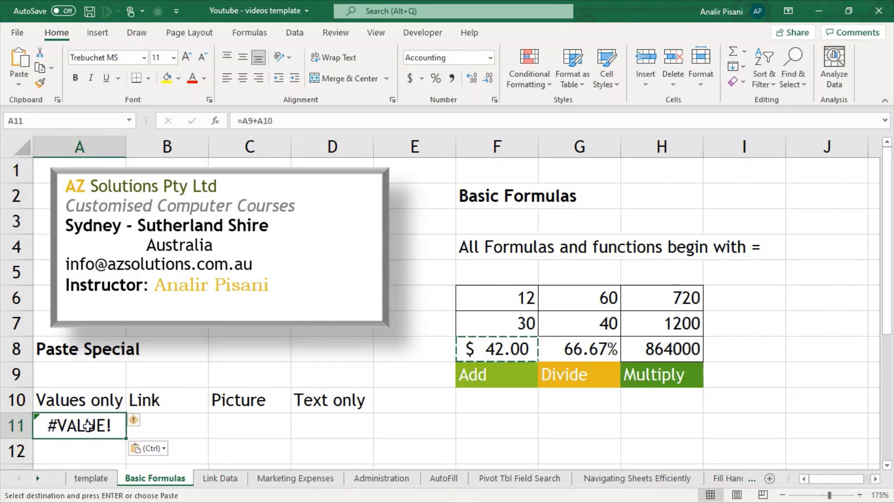
Inspect the formula pasted into cell A11 under "Values only" and clear that cell
double_click(87, 425)
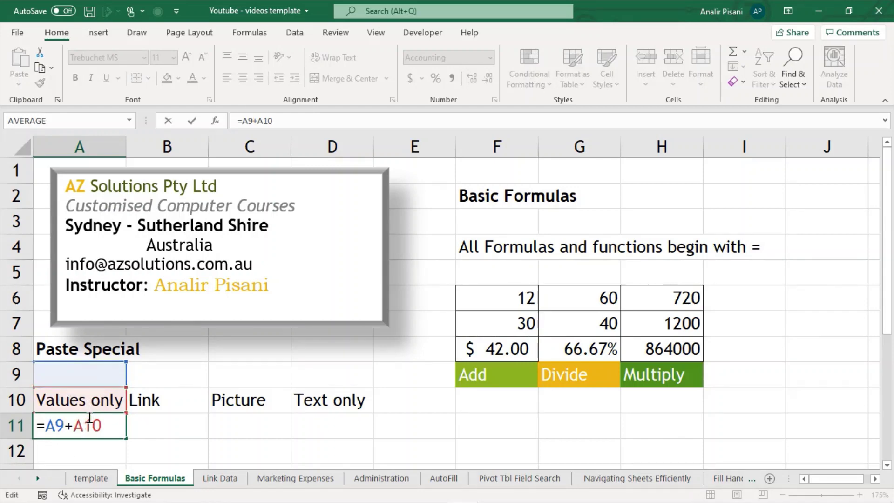
key("Return")
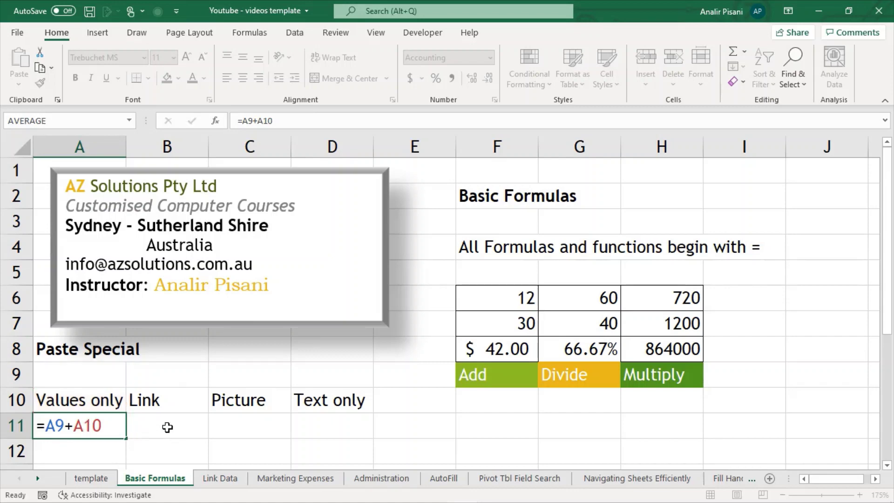
left_click(112, 427)
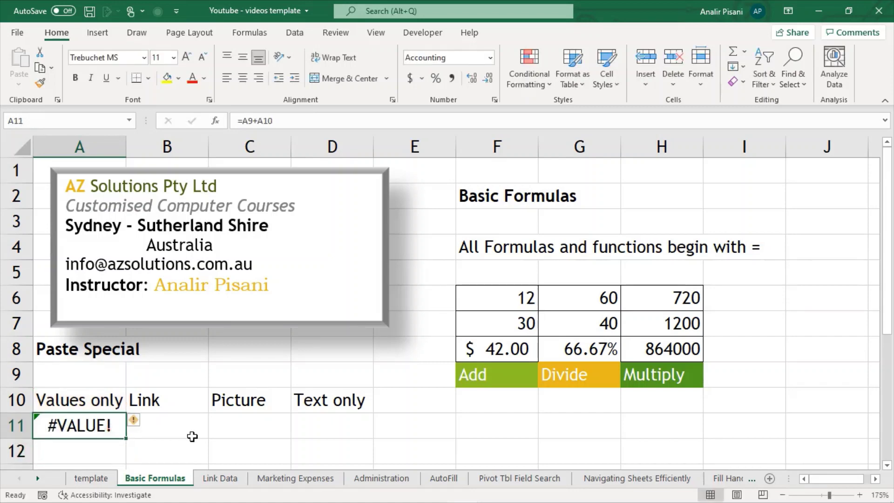
scroll(191, 435, "down", 1)
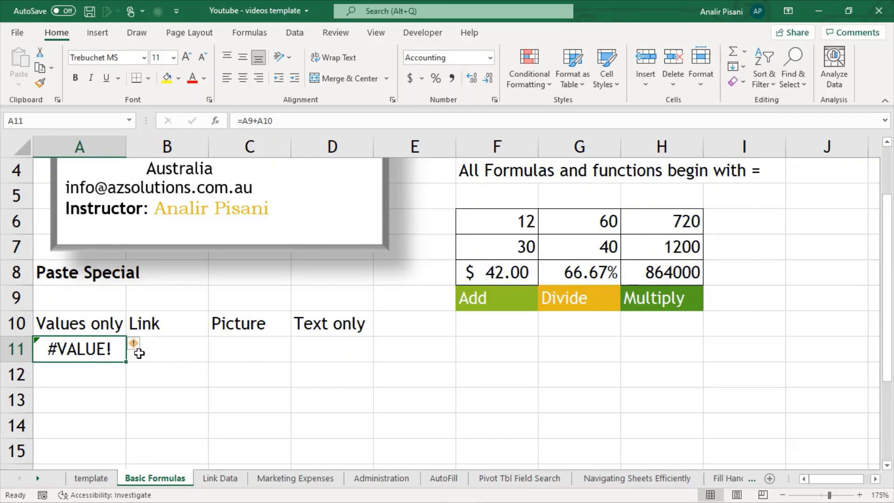
key("Delete")
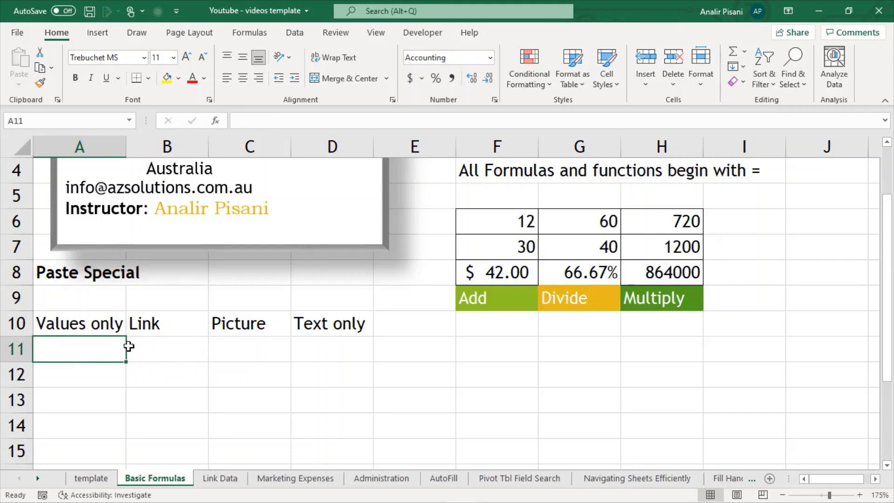
Copy the addition result in cell F8 and paste it into cell A11 using the Values paste option
left_click(518, 272)
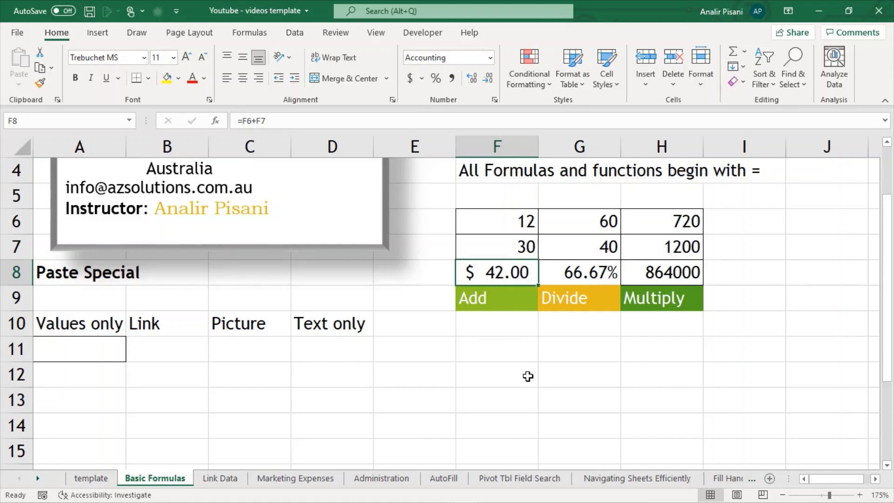
key("ctrl+c")
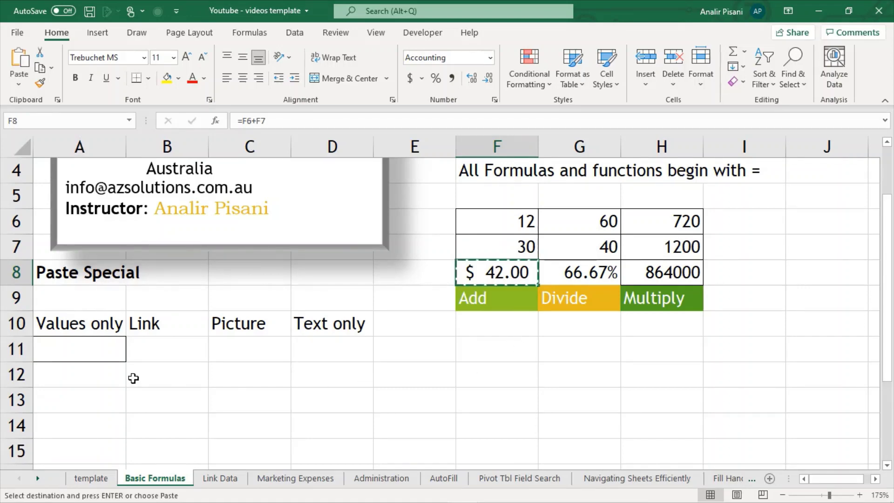
left_click(78, 348)
key("ctrl+v")
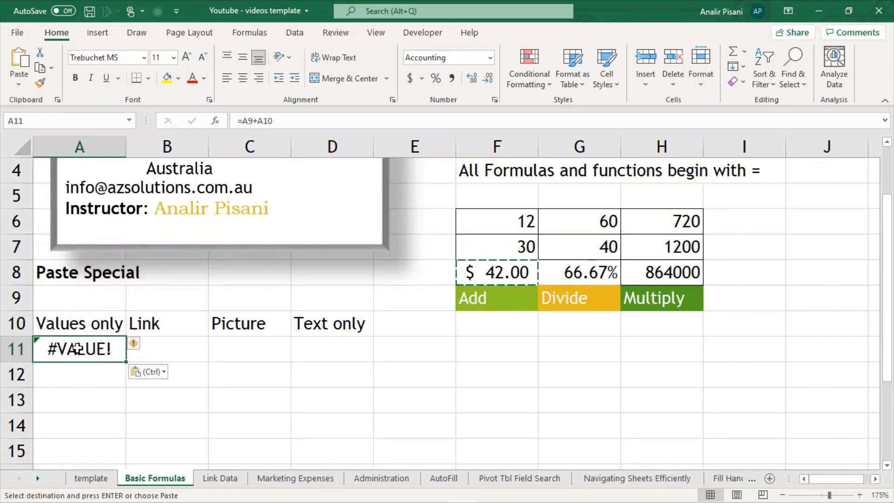
left_click(157, 372)
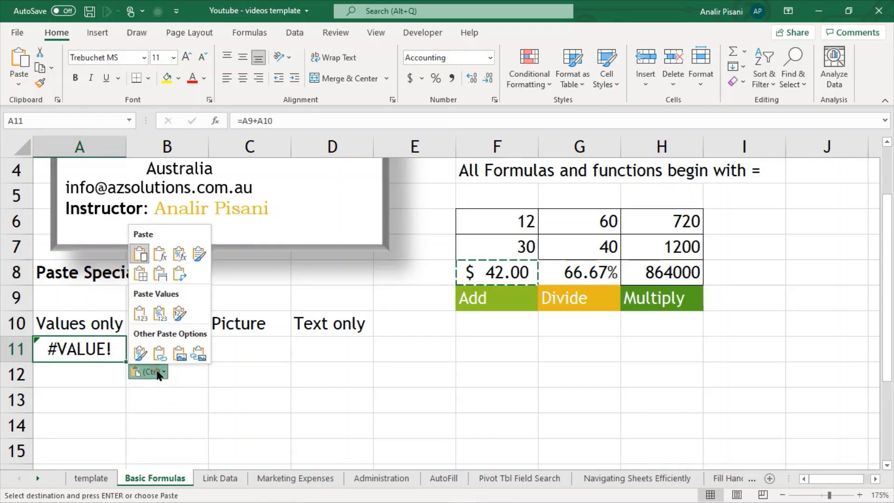
left_click(139, 317)
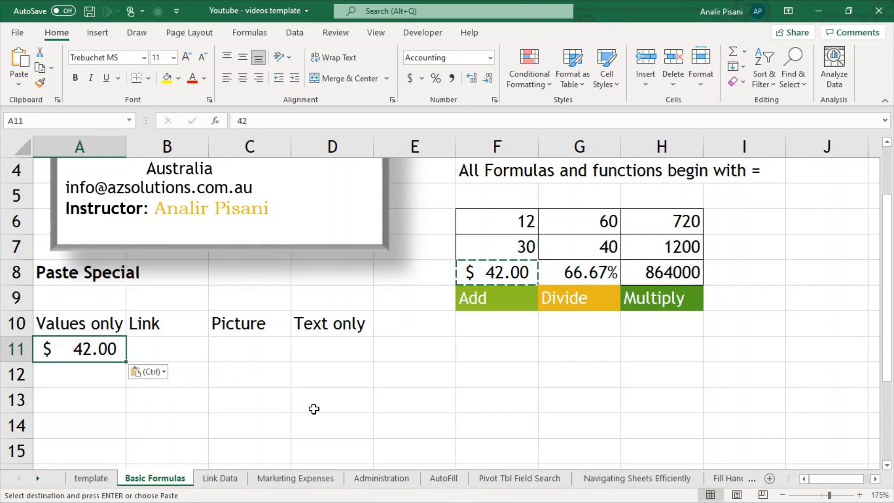
key("Escape")
Set cell F6 to 44 and compare the formula result in F8 with the pasted value in A11
left_click(178, 354)
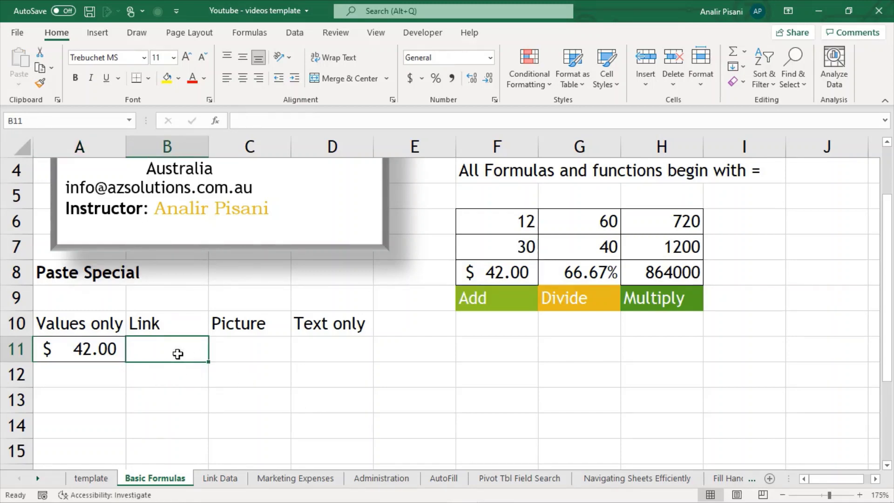
left_click(498, 229)
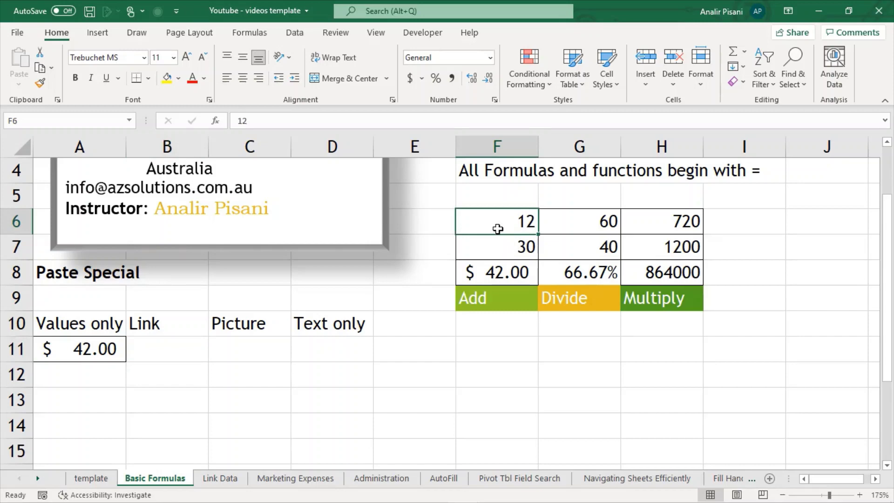
type("44")
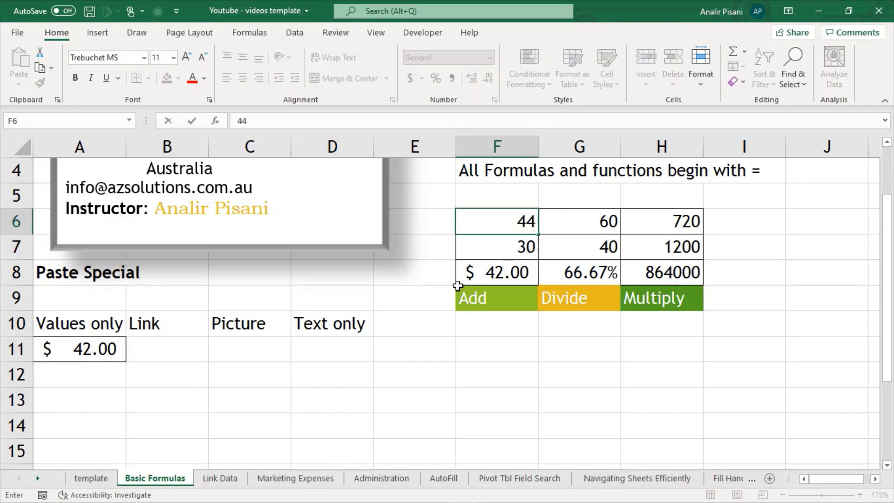
left_click(482, 352)
left_click(508, 275)
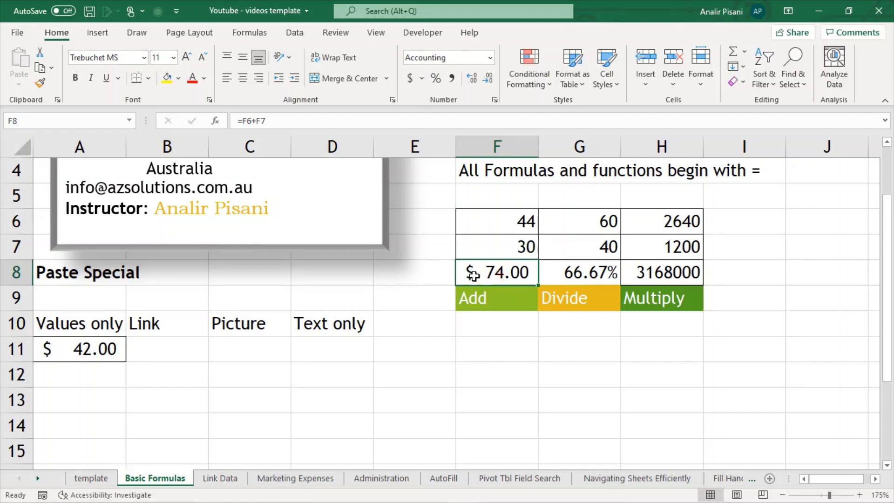
left_click(86, 357)
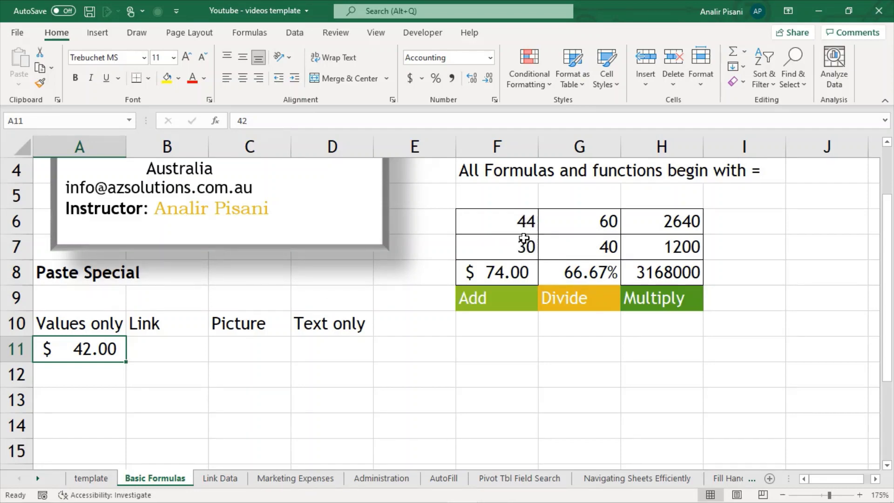
Try to paste the F8 result into cell B11 as a link, and clear the content of B11
left_click(499, 277)
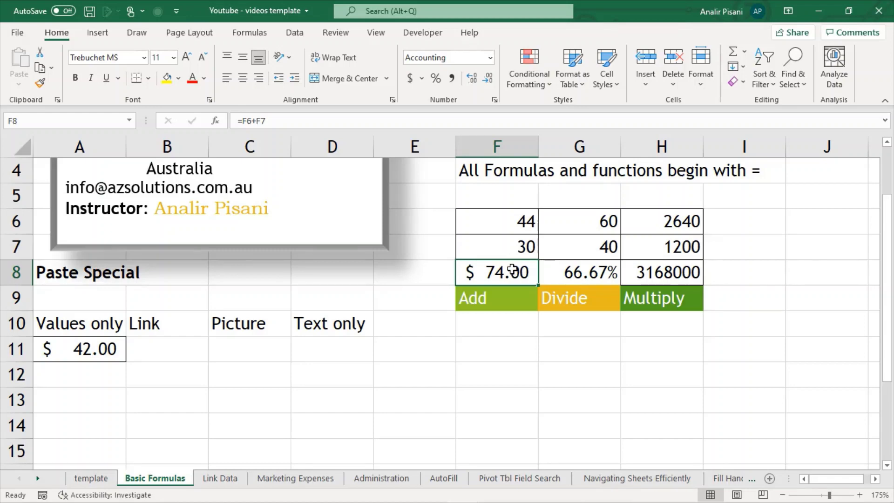
left_click(153, 351)
key("ctrl+v")
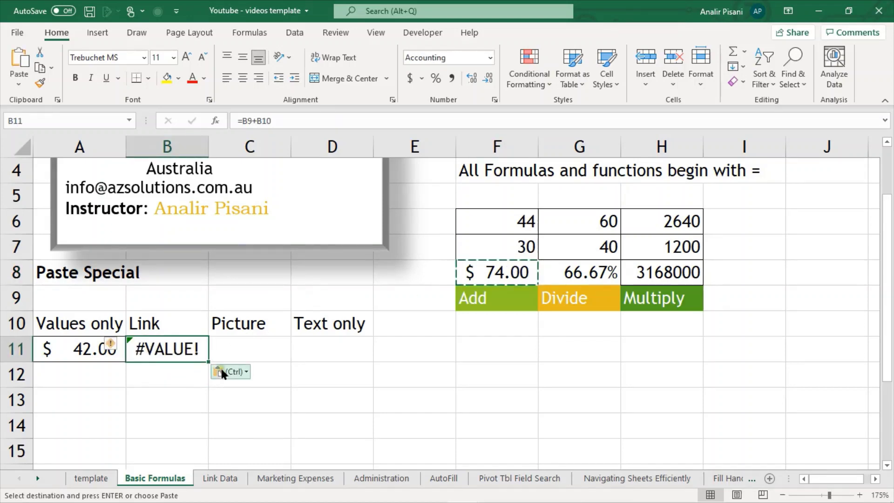
left_click(239, 368)
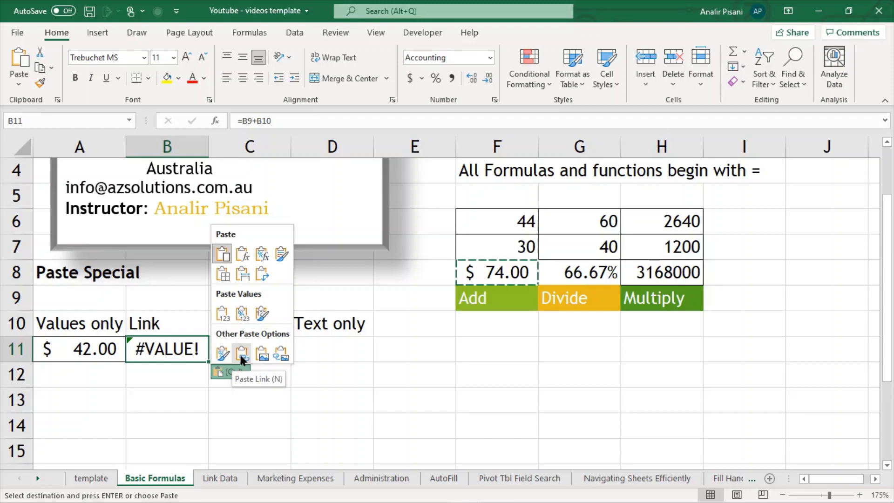
left_click(239, 353)
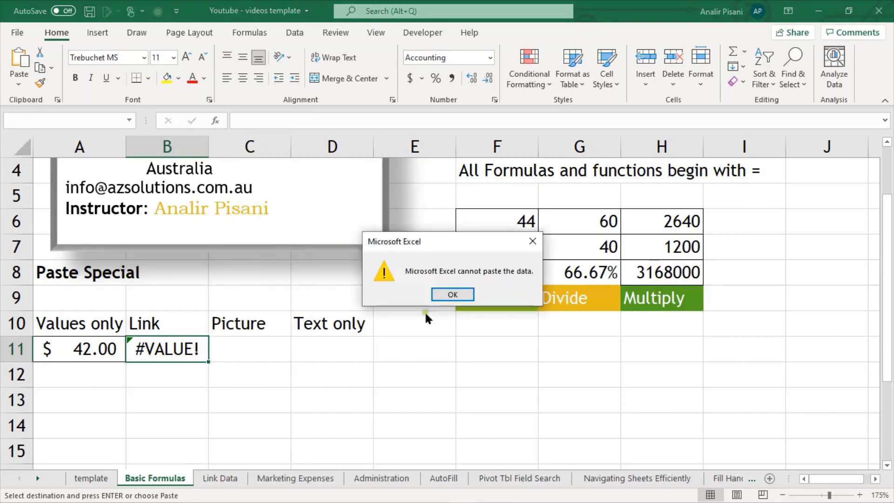
left_click(452, 295)
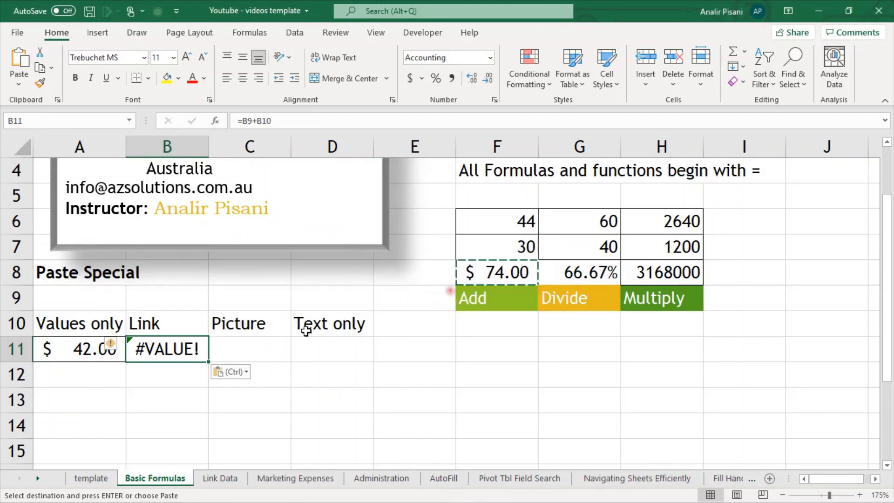
left_click(173, 400)
left_click(196, 356)
key("Delete")
left_click(270, 369)
Copy cell F8 and paste it into cell B11 under "Link" using the Paste Link option
left_click(508, 278)
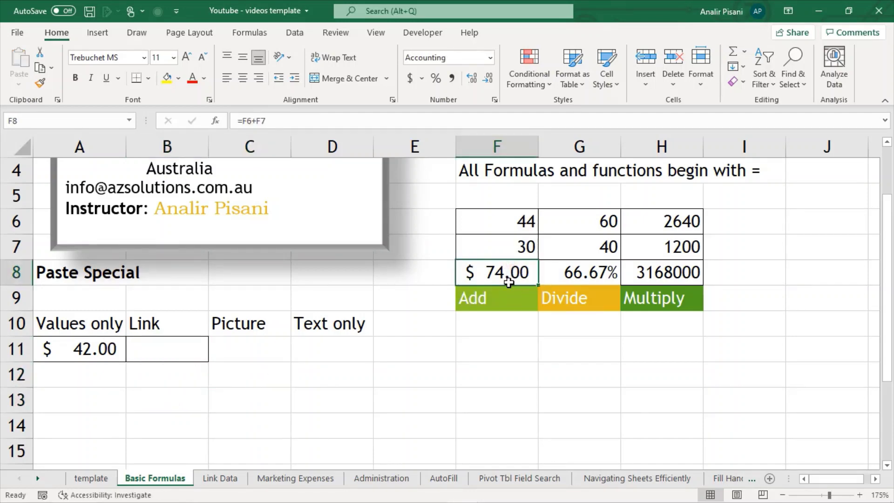
key("ctrl+c")
left_click(177, 348)
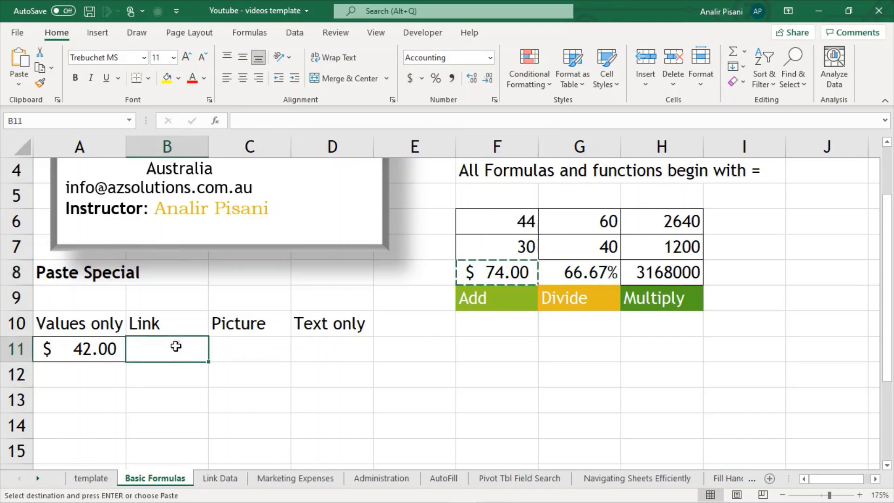
key("ctrl+v")
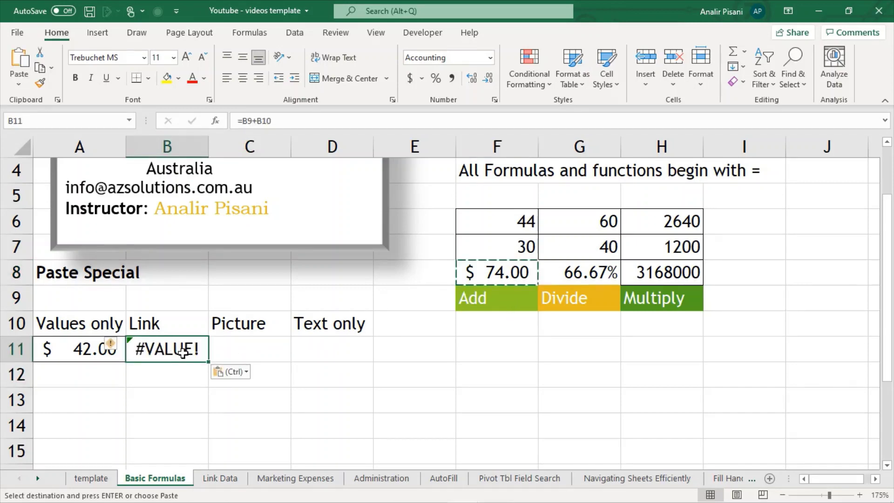
left_click(231, 372)
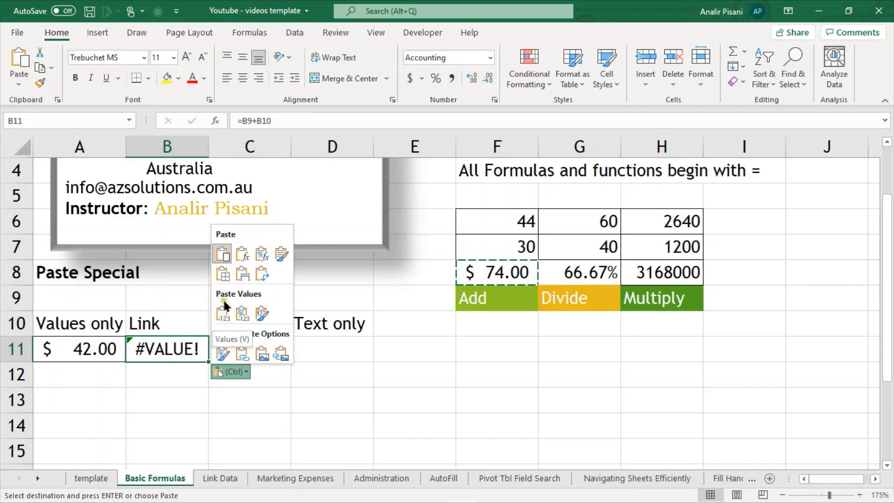
left_click(241, 353)
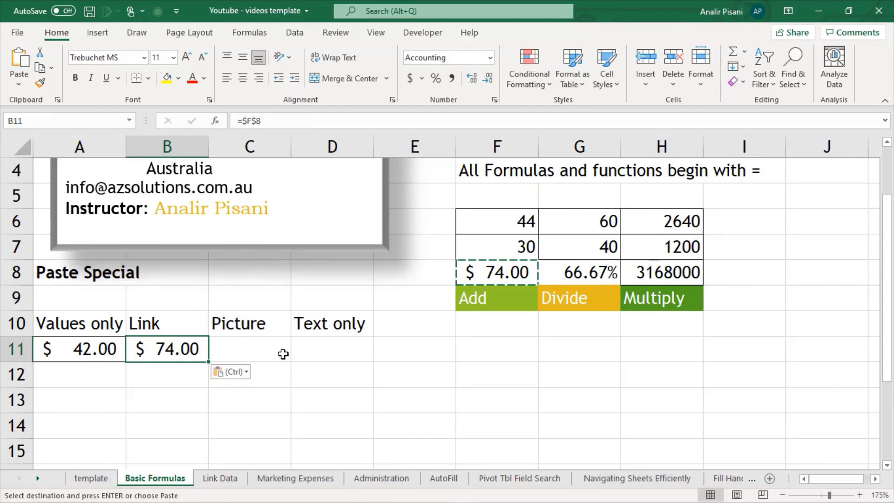
Undo the link paste in cell B11 and redo it
key("ctrl+z")
key("ctrl+y")
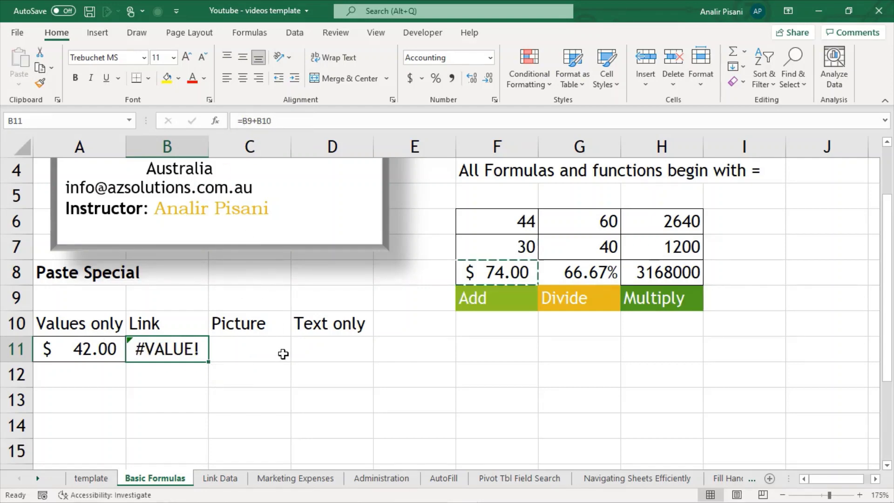
key("Escape")
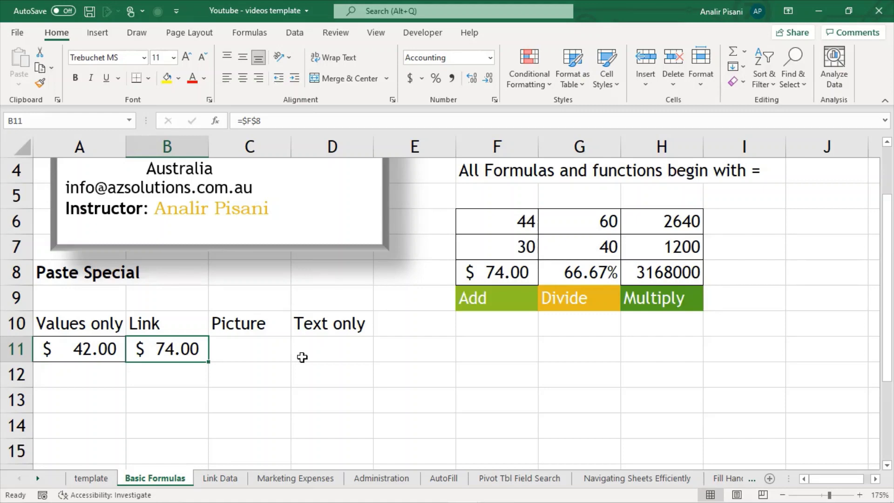
Enter the formula =F8 in cell B12, below the pasted link
left_click(147, 381)
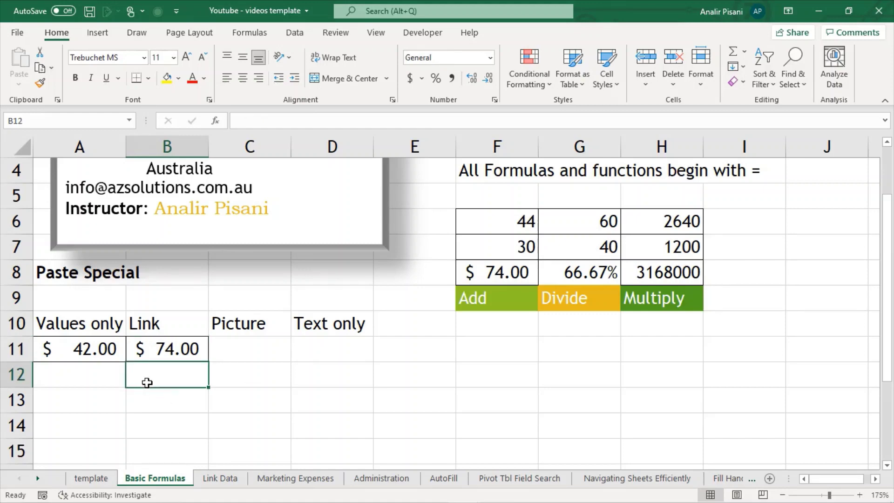
type("=")
left_click(491, 276)
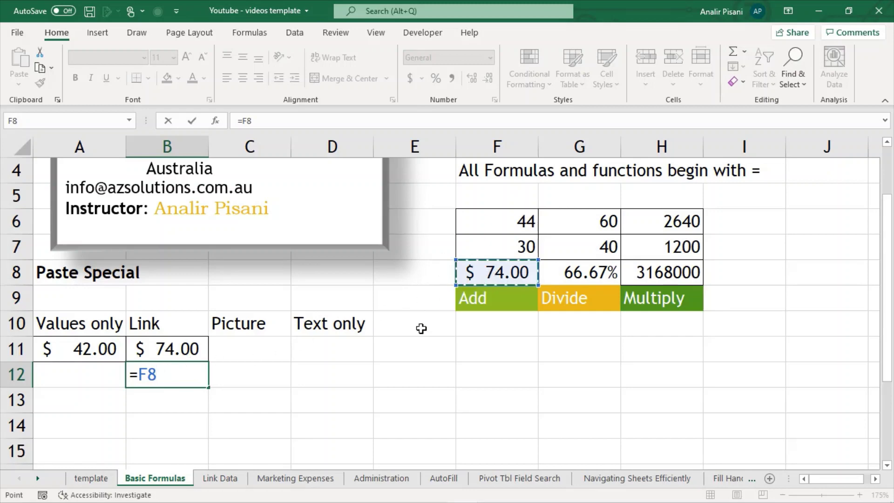
key("Return")
Set the first addend in cell F6 to 12
left_click(494, 223)
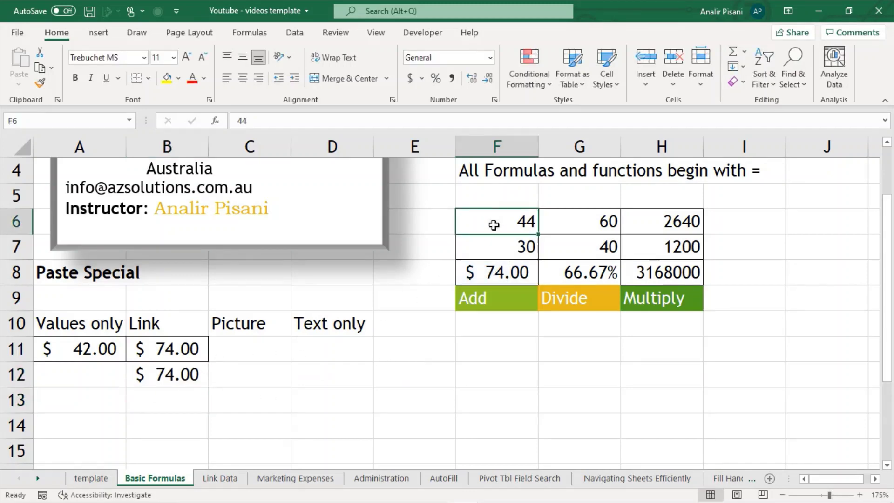
type("12")
left_click(475, 346)
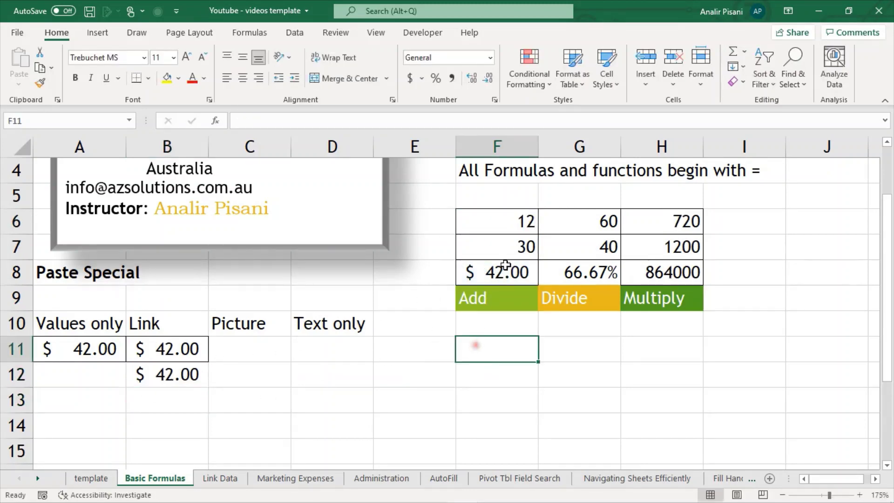
Compare the result in F8 with its linked copies and clear the reference formula from cell B12
left_click(505, 268)
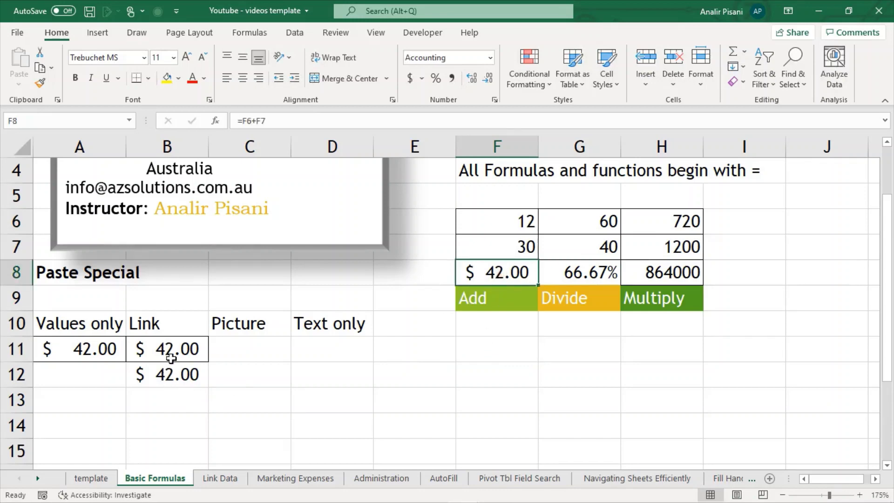
left_click(174, 376)
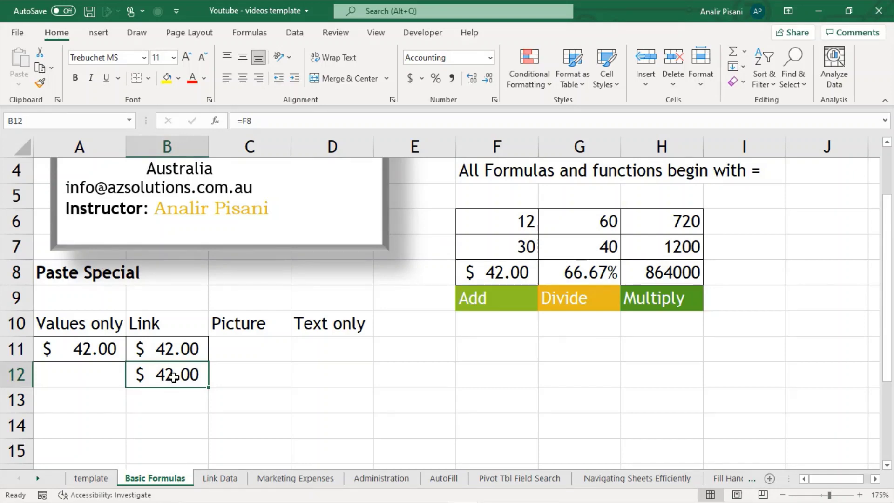
key("Delete")
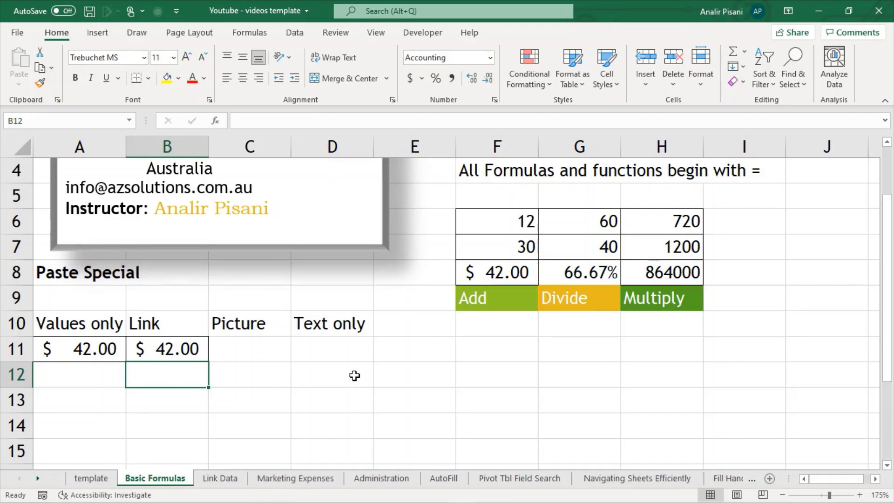
Copy the three results in F8:H8 and paste them as links starting at cell B12
left_click_drag(507, 273, 657, 276)
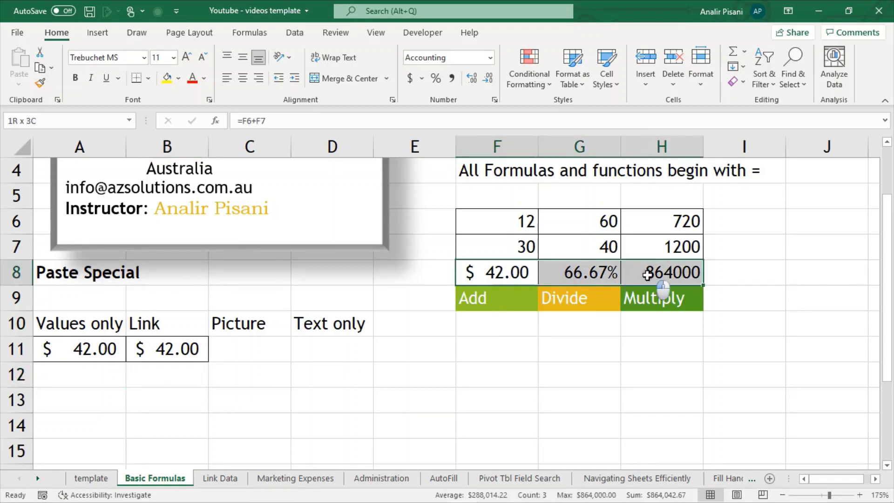
key("ctrl+c")
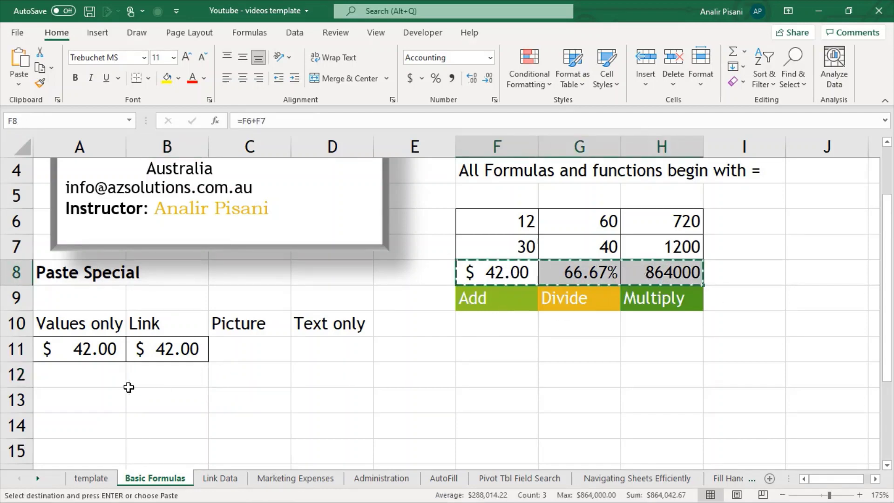
left_click(160, 376)
key("ctrl+v")
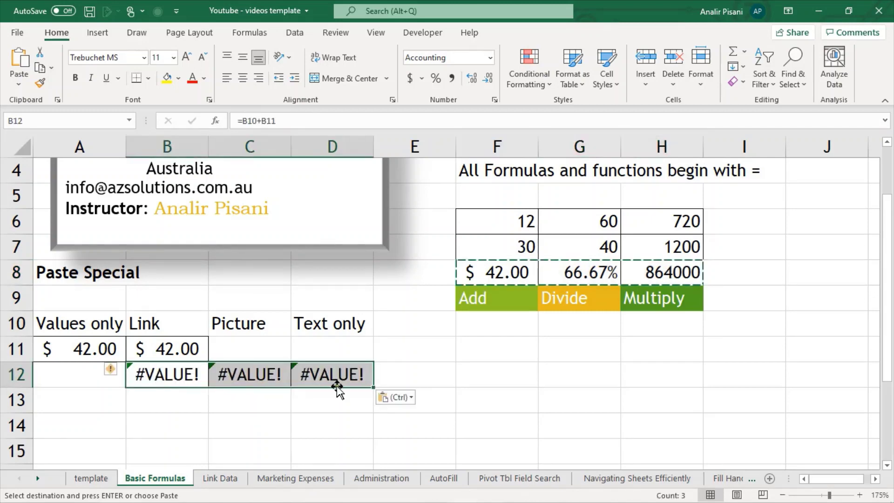
left_click(398, 398)
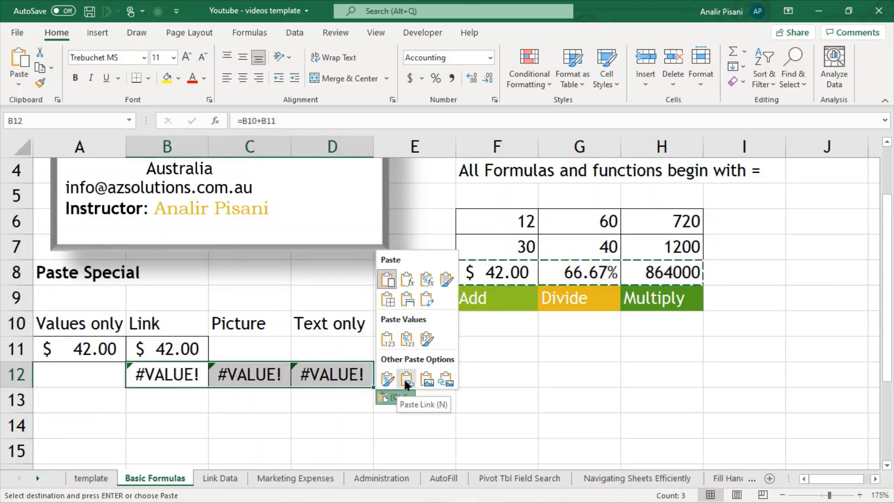
left_click(405, 382)
left_click(335, 427)
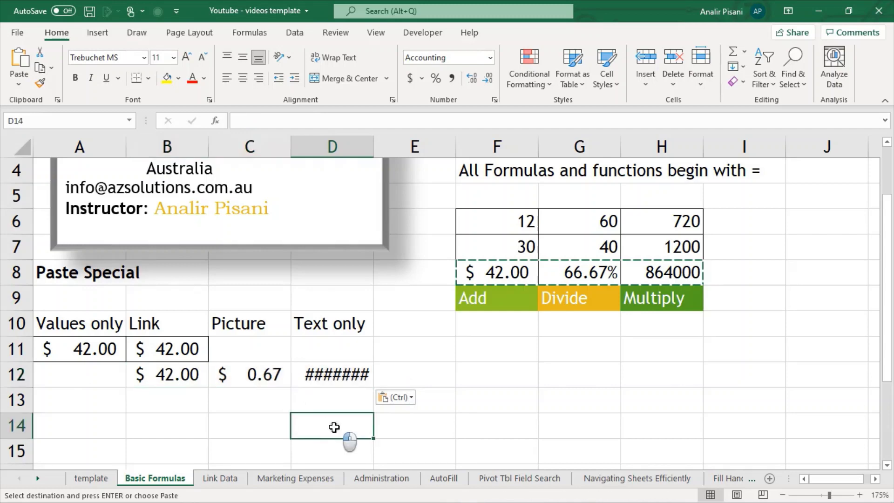
Widen column D slightly and inspect the link formula in cell D12
left_click_drag(373, 147, 397, 147)
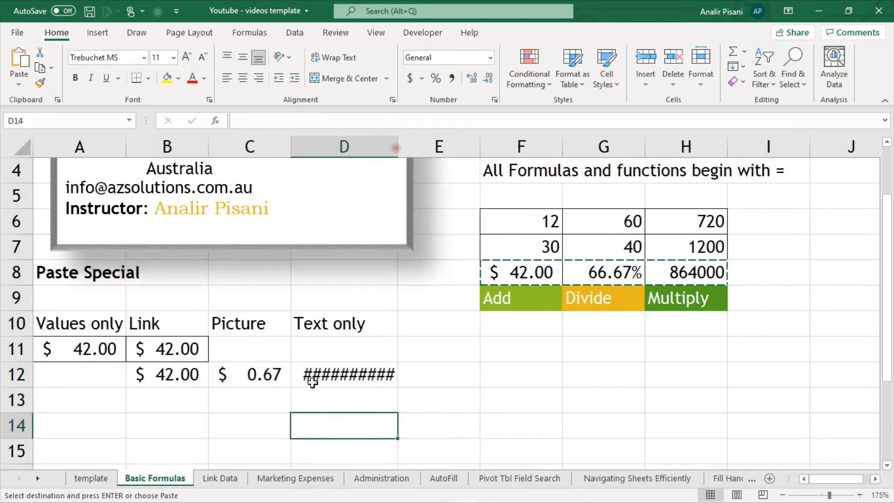
left_click(360, 377)
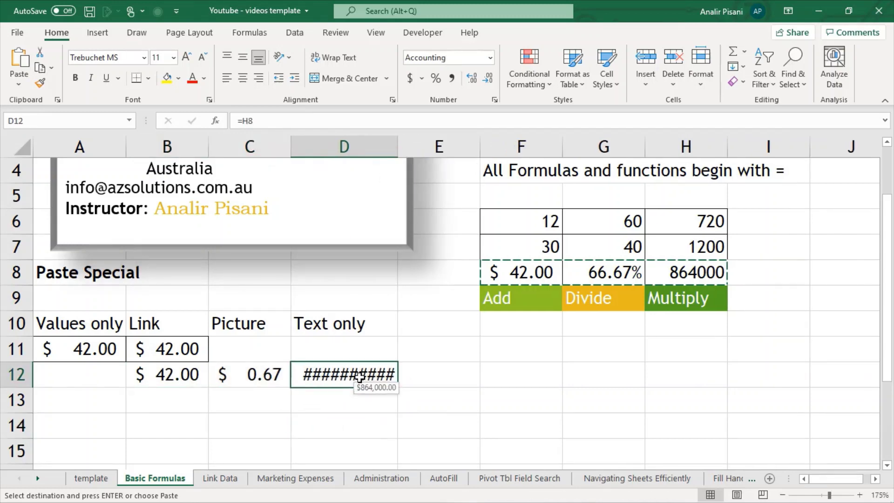
key("Escape")
left_click(368, 408)
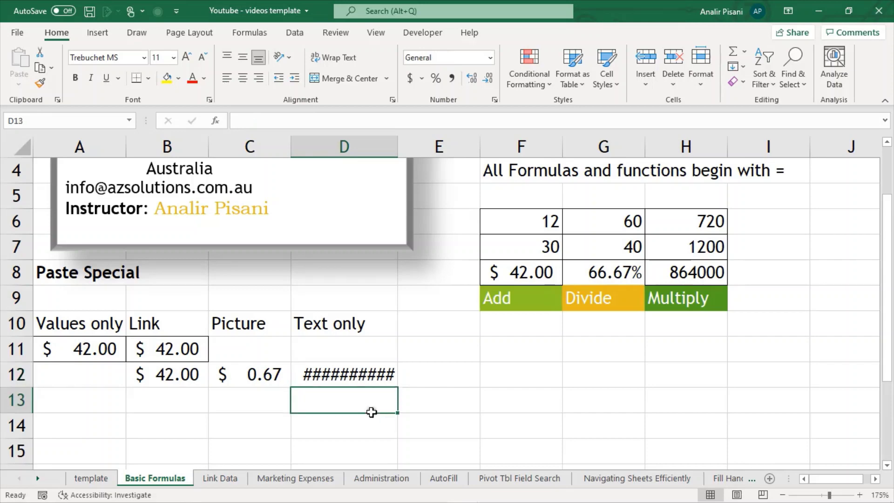
double_click(368, 377)
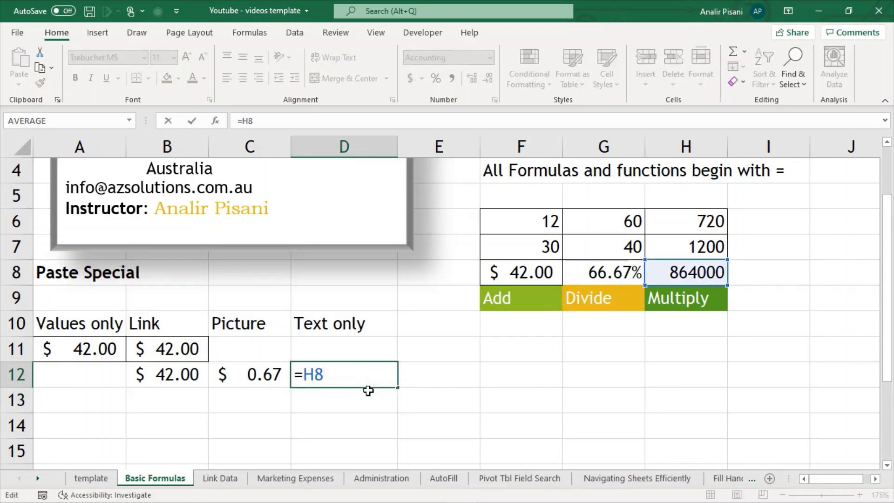
key("Escape")
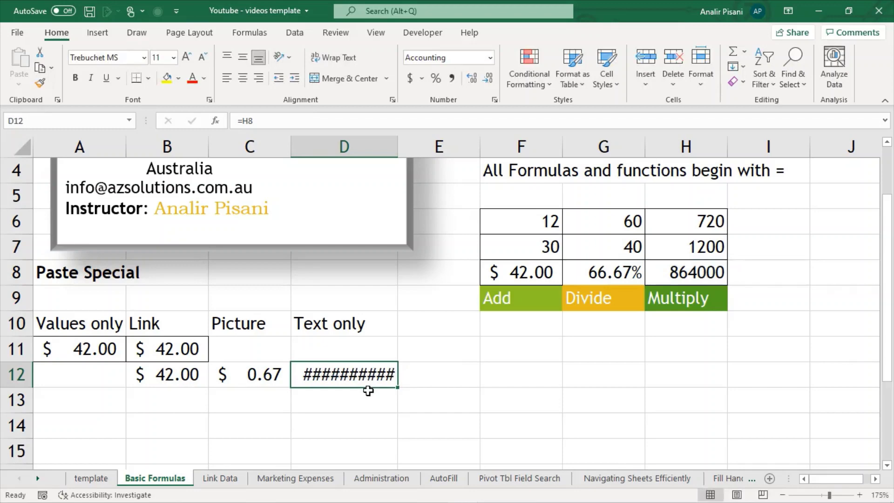
left_click(663, 358)
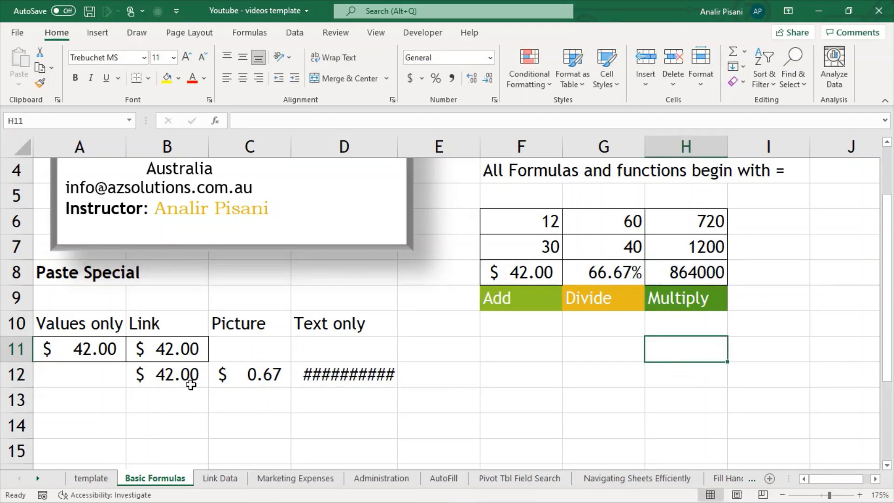
Copy the formula table in F4:I9 and paste it as a picture at cell C14
left_click(264, 357)
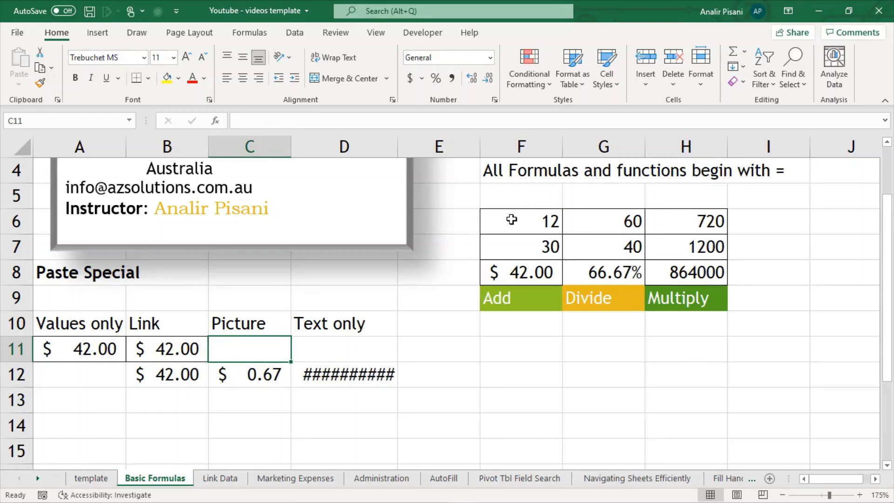
left_click_drag(500, 173, 760, 294)
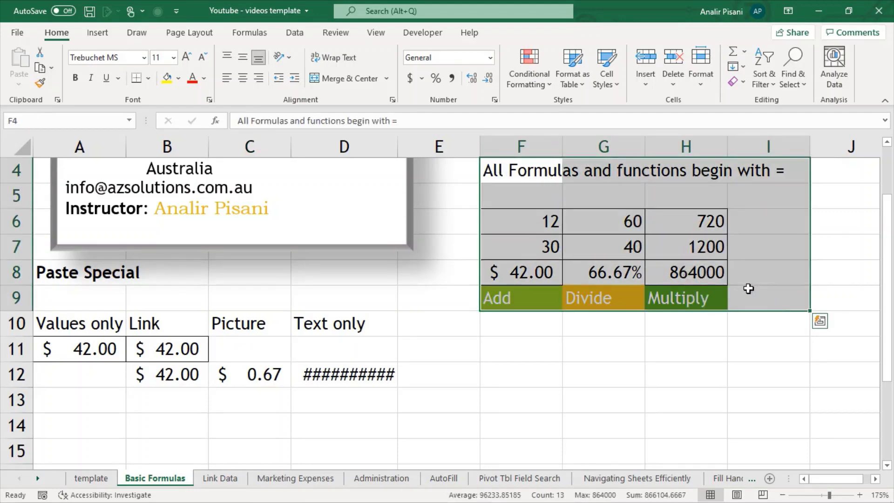
key("ctrl+c")
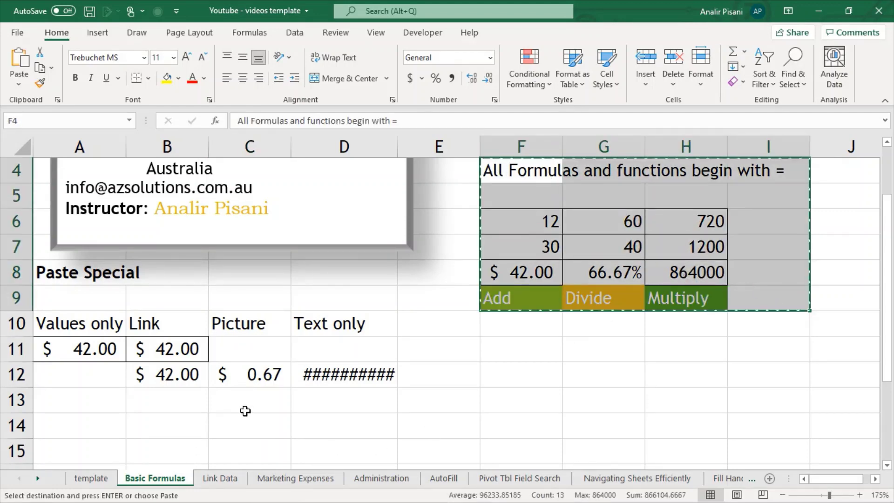
left_click(239, 428)
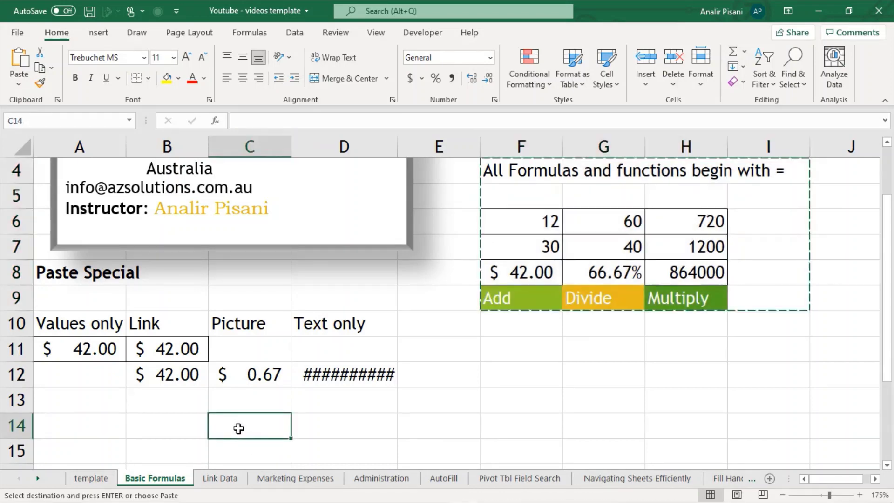
key("ctrl+v")
scroll(526, 377, "down", 1)
scroll(535, 368, "down", 2)
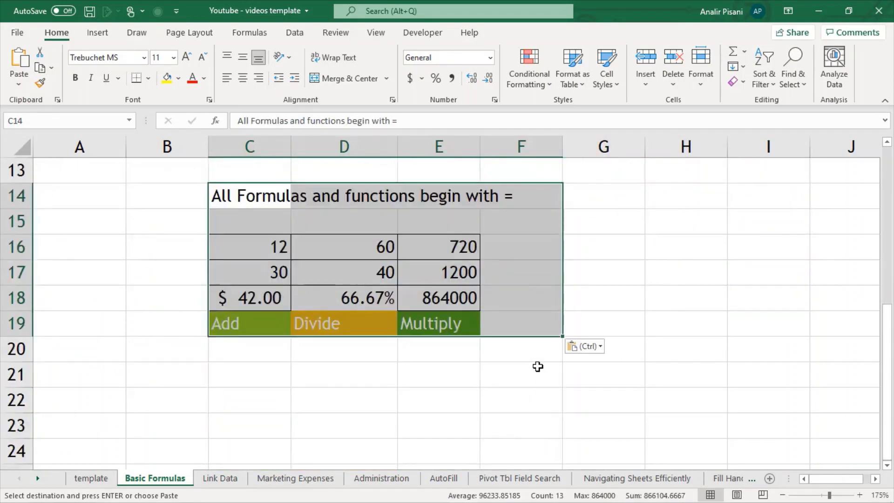
left_click(588, 345)
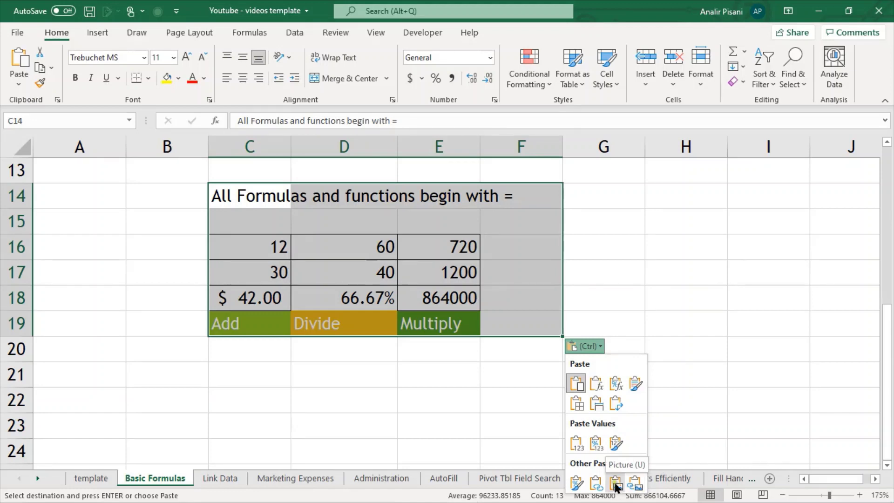
left_click(636, 484)
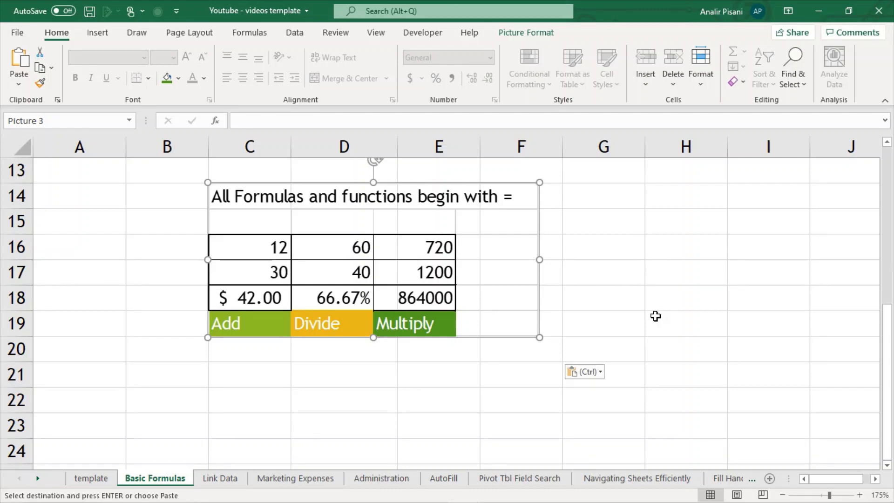
Cancel the copied selection in the worksheet and switch to the PowerPoint presentation Bring IT Together - Paste Special
scroll(655, 317, "up", 2)
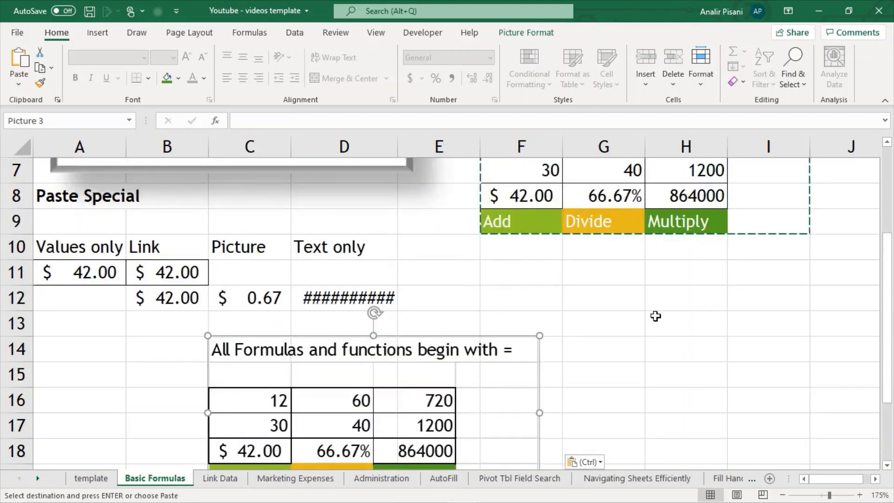
left_click(344, 251)
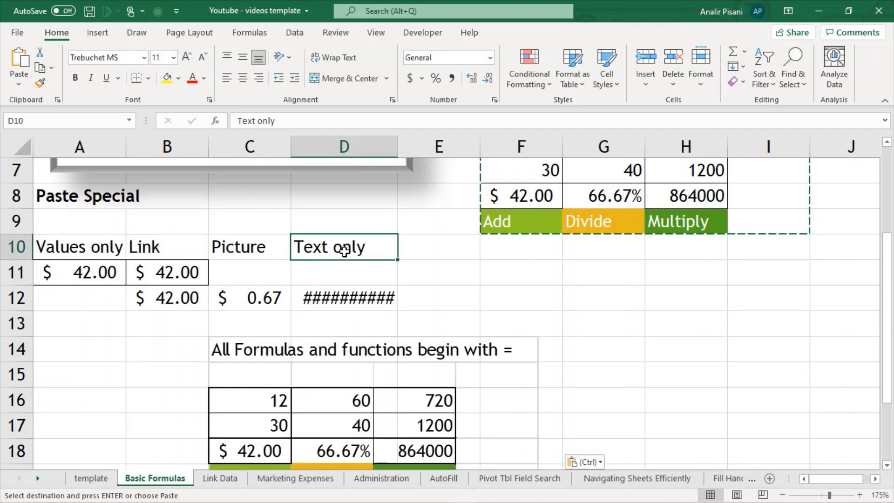
key("Escape")
left_click(694, 320)
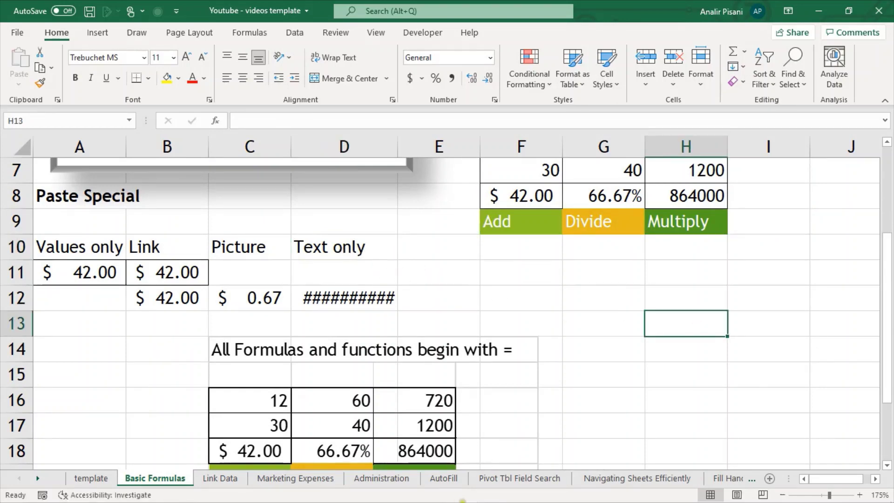
mouse_move(528, 495)
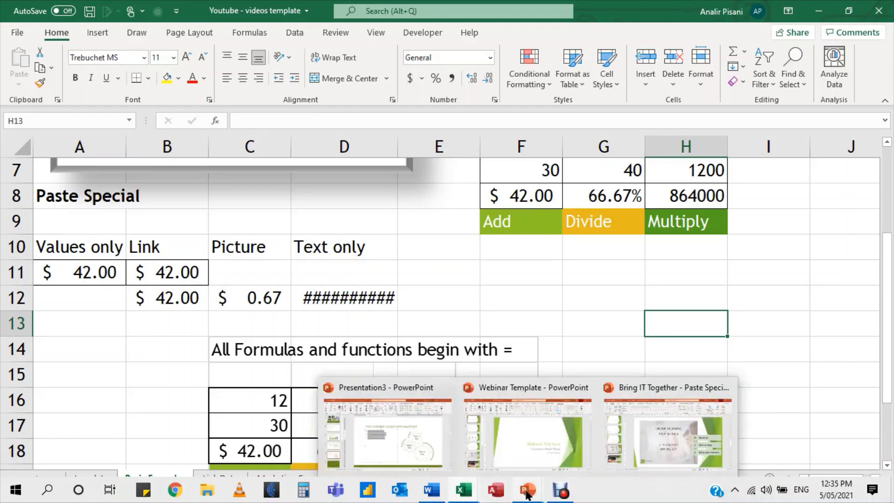
left_click(632, 444)
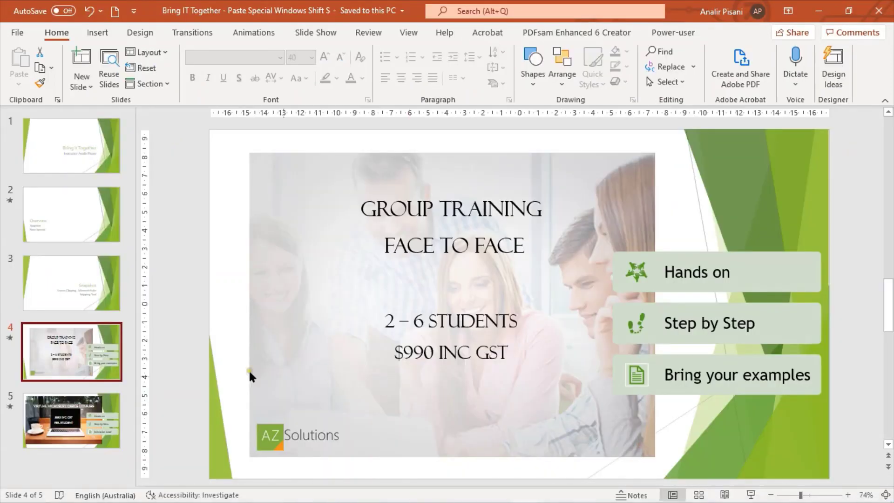